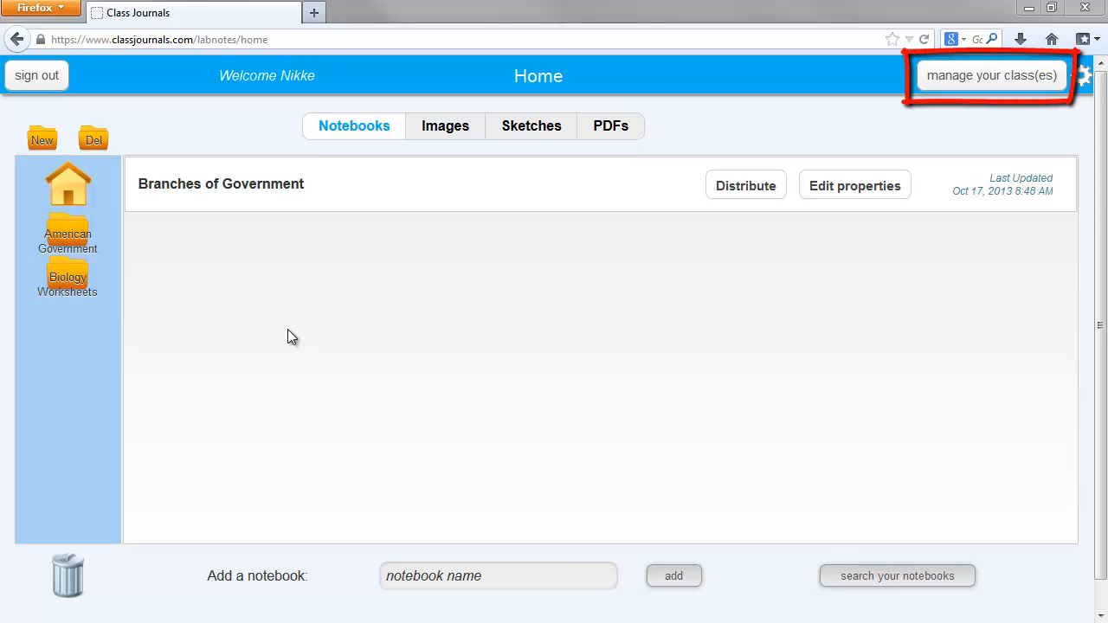
Add a class named American Government to the teacher's classes.
click(1002, 78)
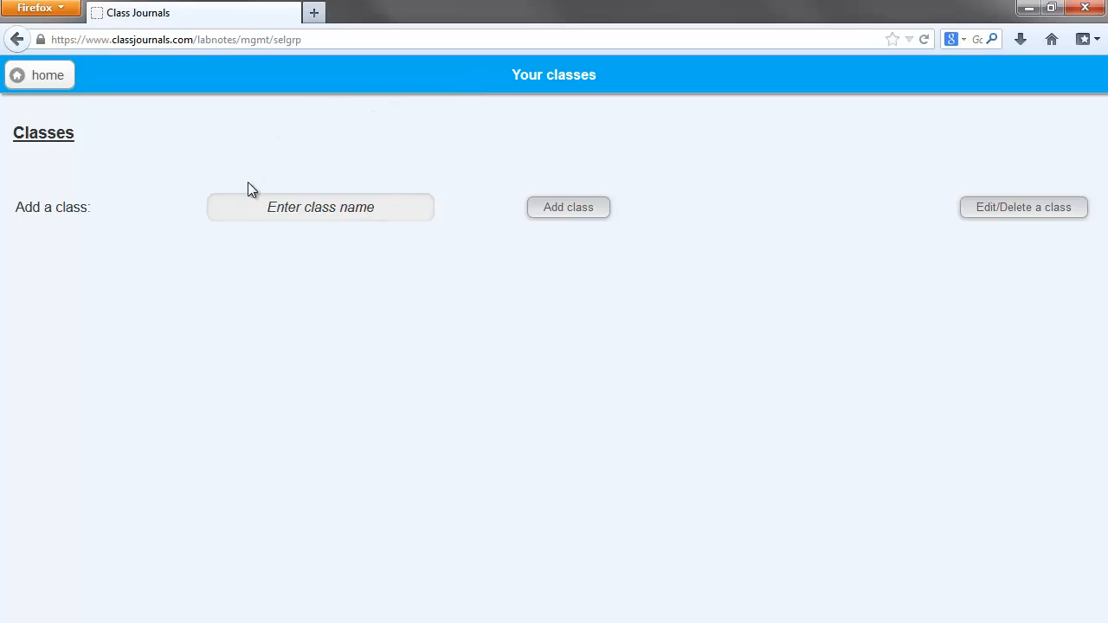
click(268, 208)
text(American Gov)
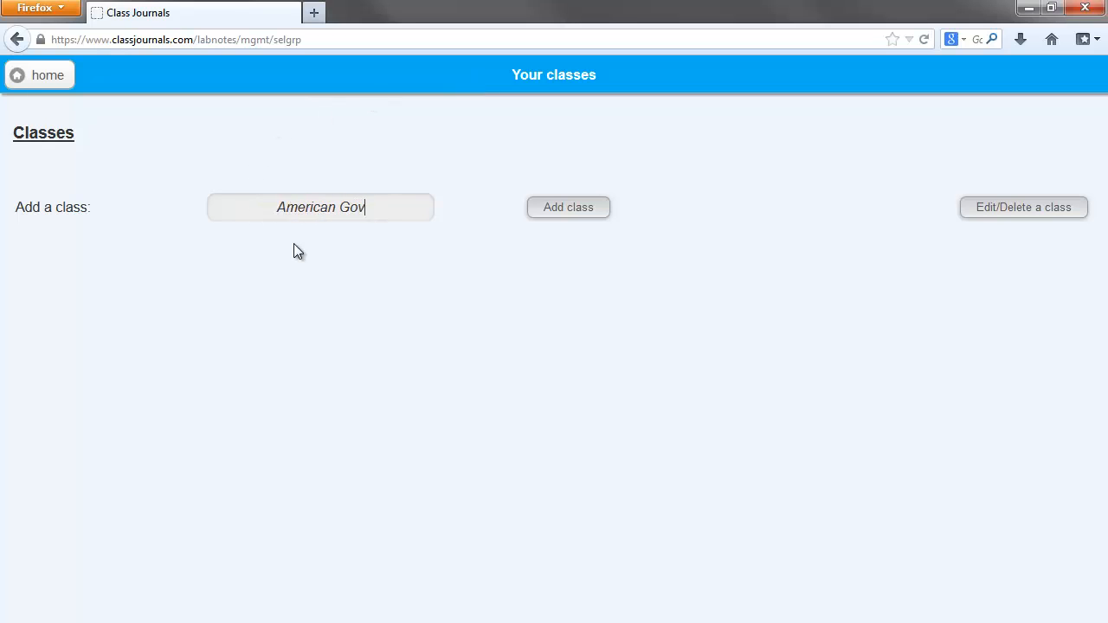
text(ernment)
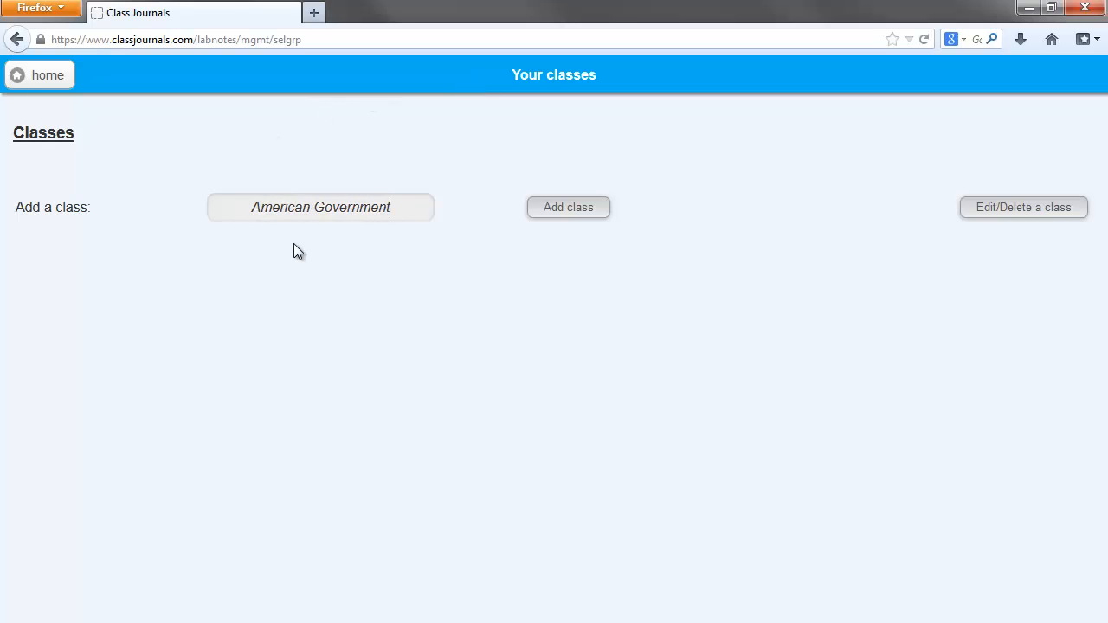
click(570, 213)
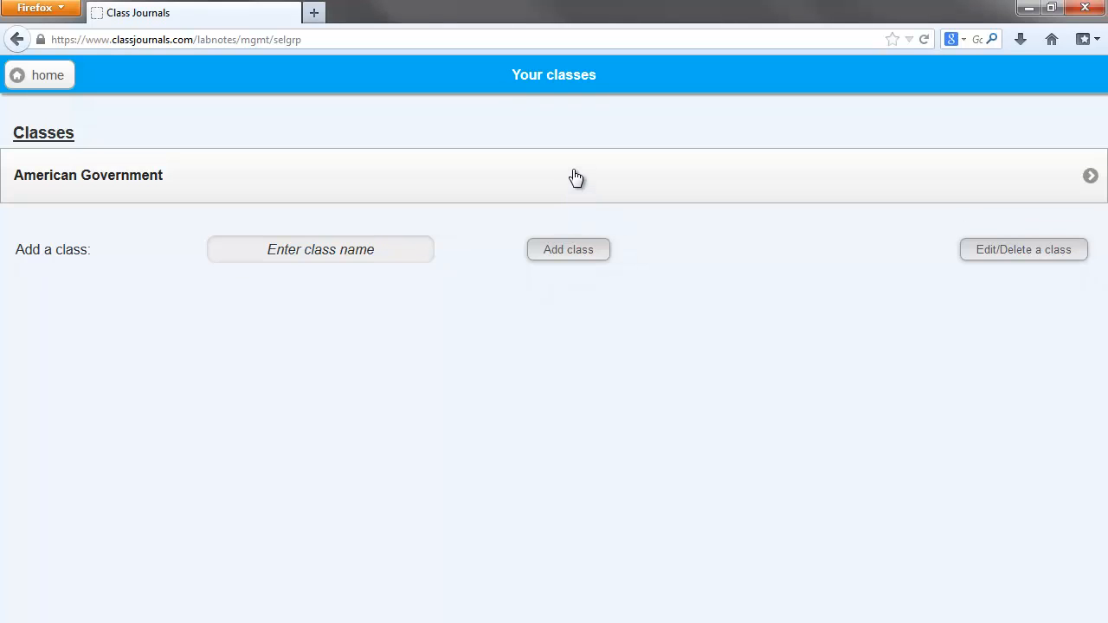
Add a new student to the American Government class with first and last name, password, retyped password and email, and return to the class page.
click(575, 177)
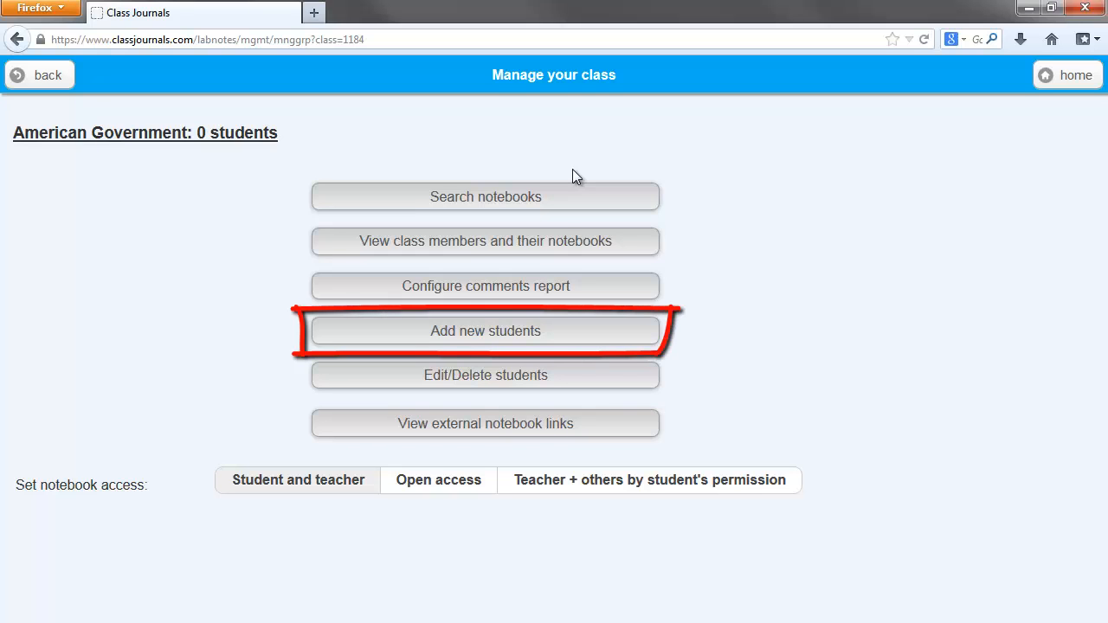
click(484, 330)
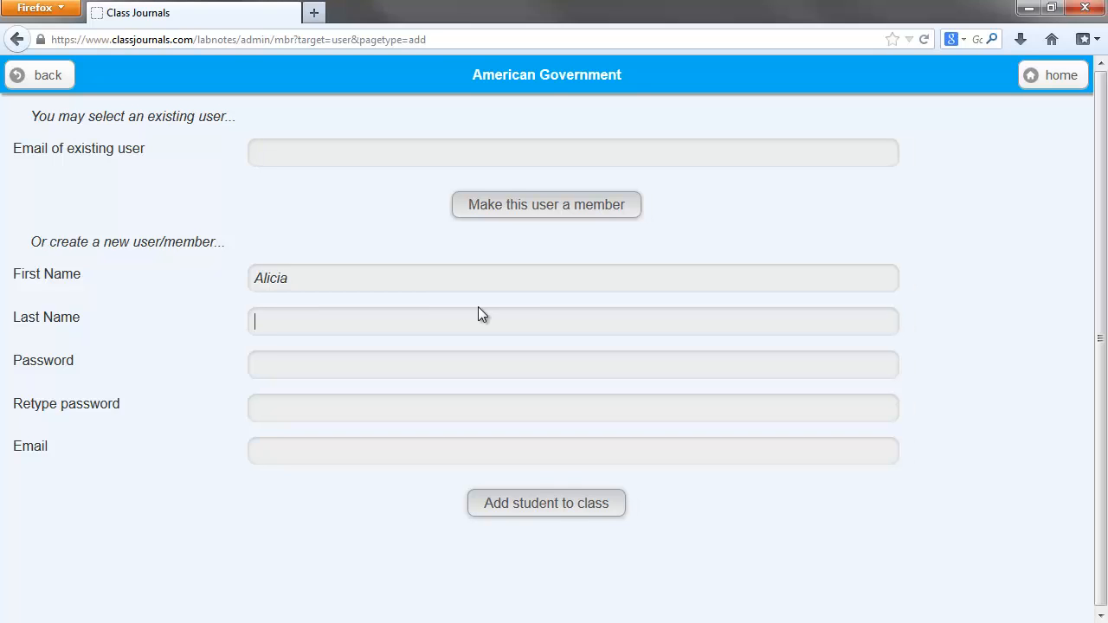
text(Zimmerman)
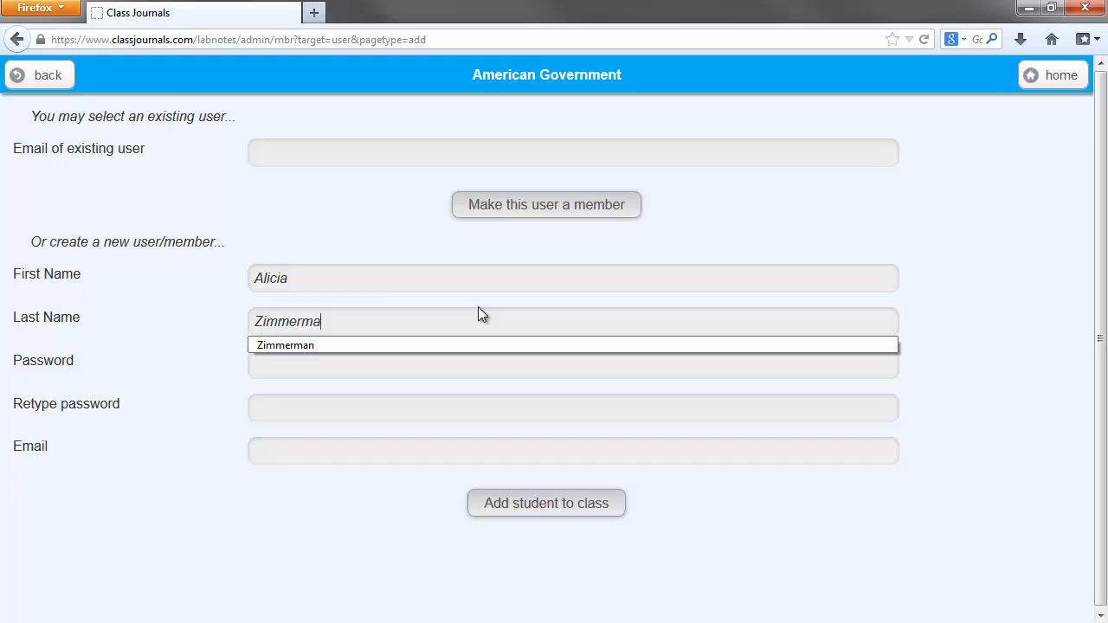
key(Tab)
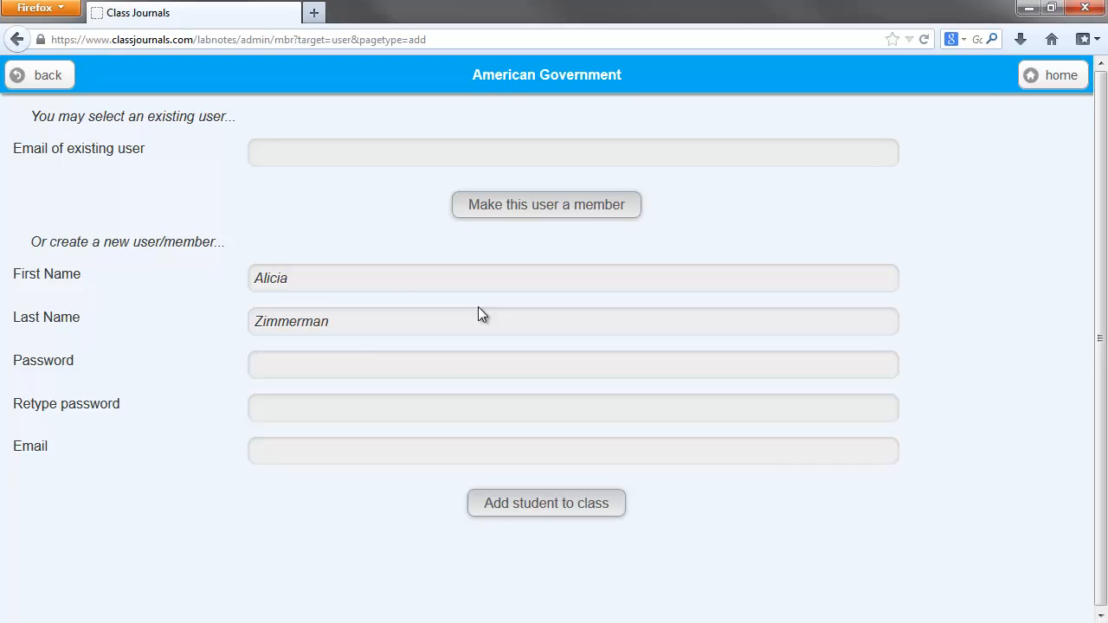
text(*********)
key(Tab)
text(*********)
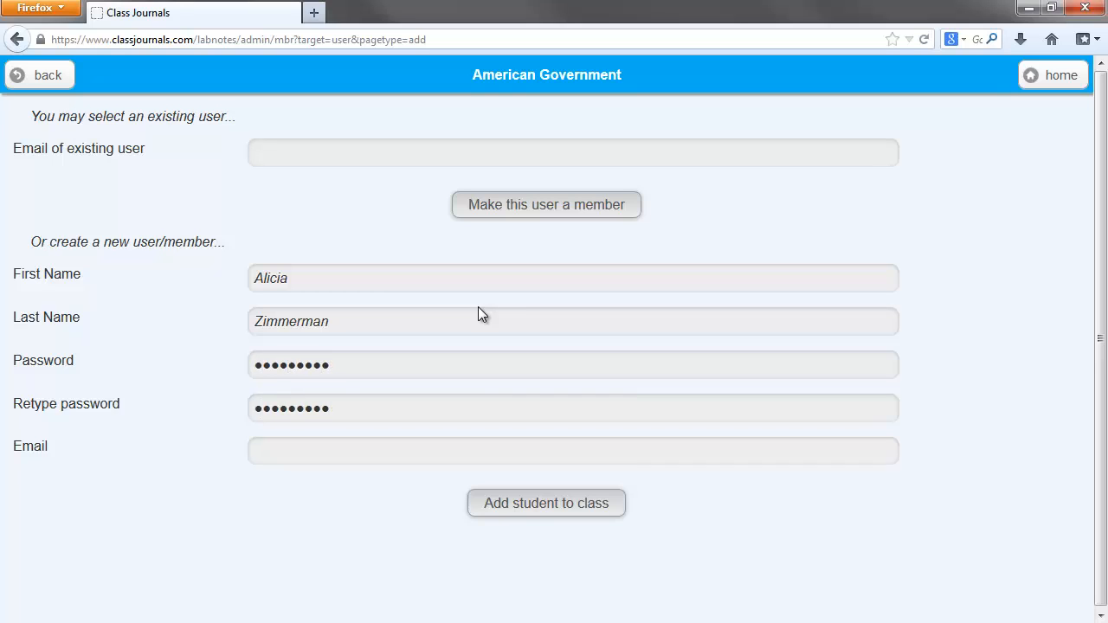
key(Tab)
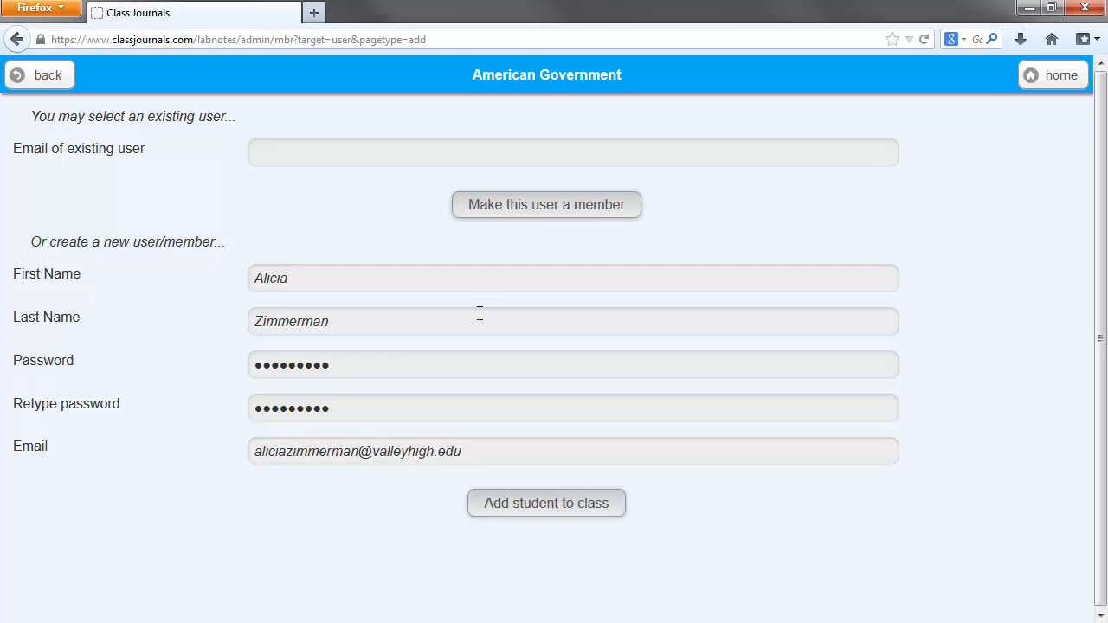
click(534, 503)
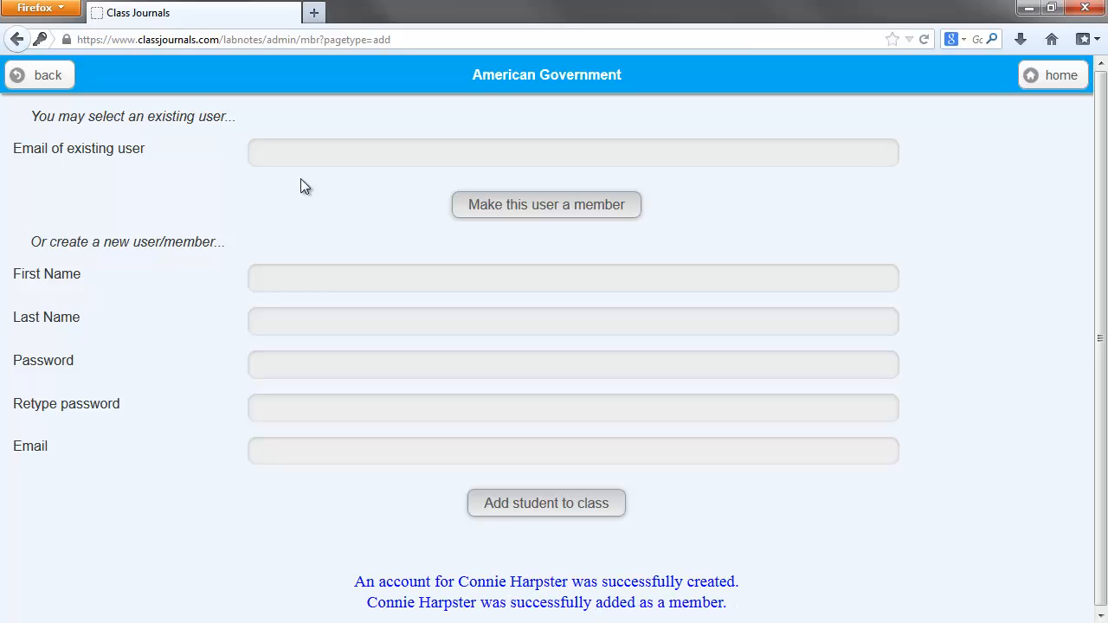
click(60, 84)
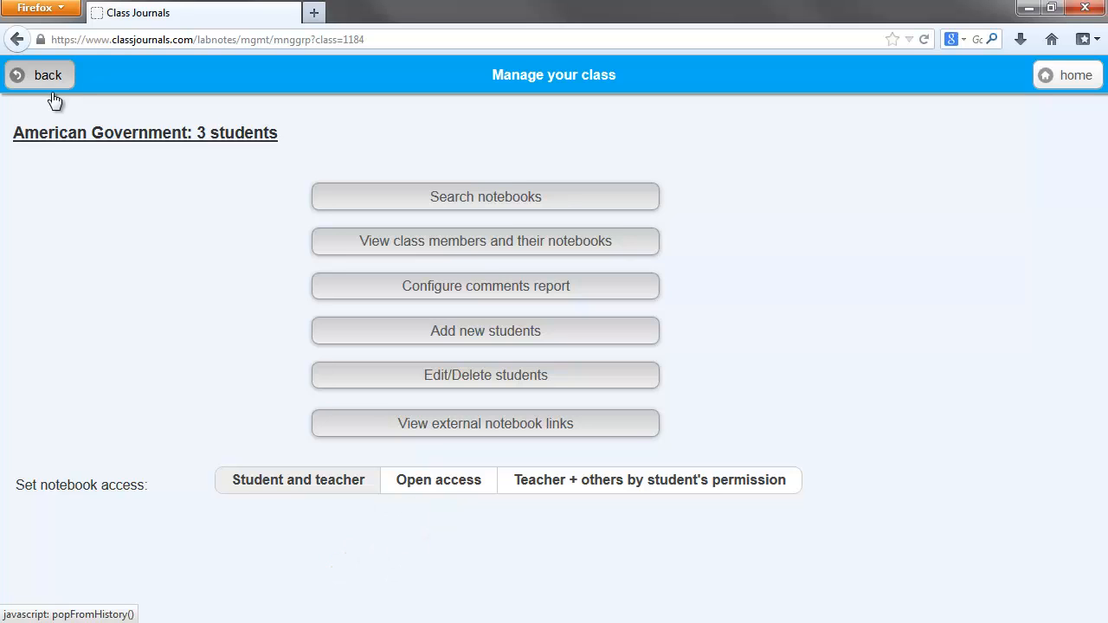
Try the Open access and Teacher + others by student's permission options for notebook access, returning the setting to Student and teacher.
click(279, 488)
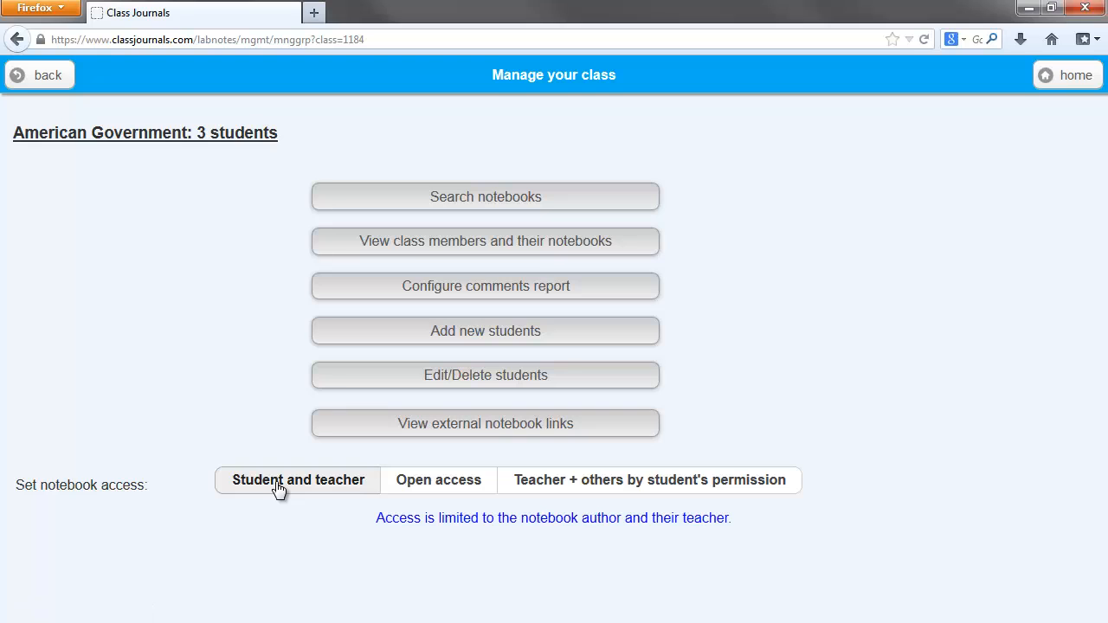
click(443, 490)
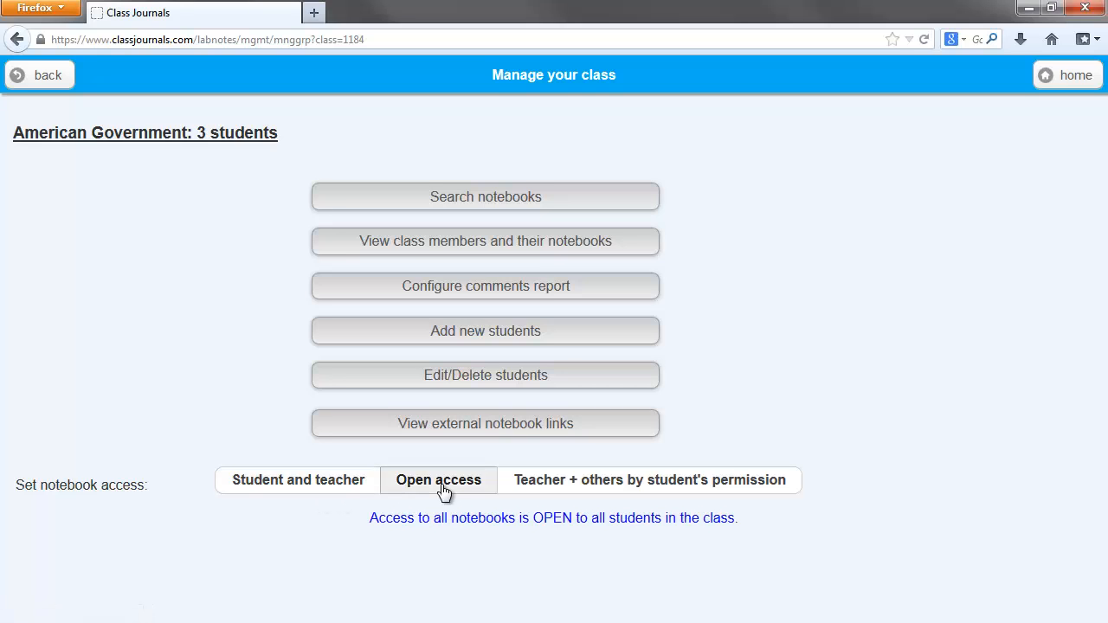
click(607, 490)
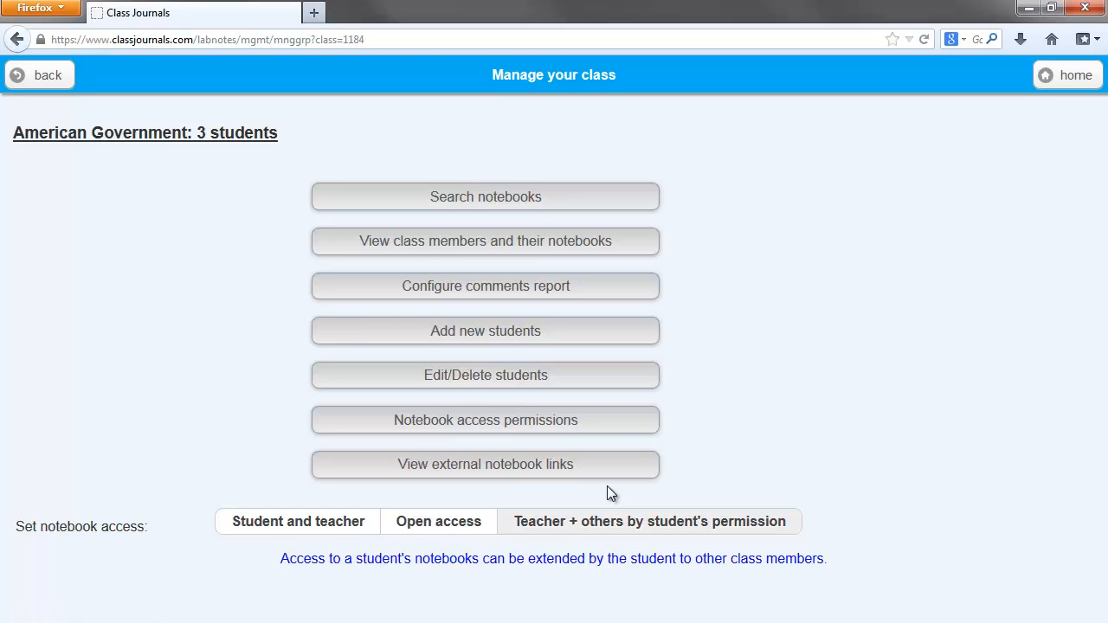
click(279, 525)
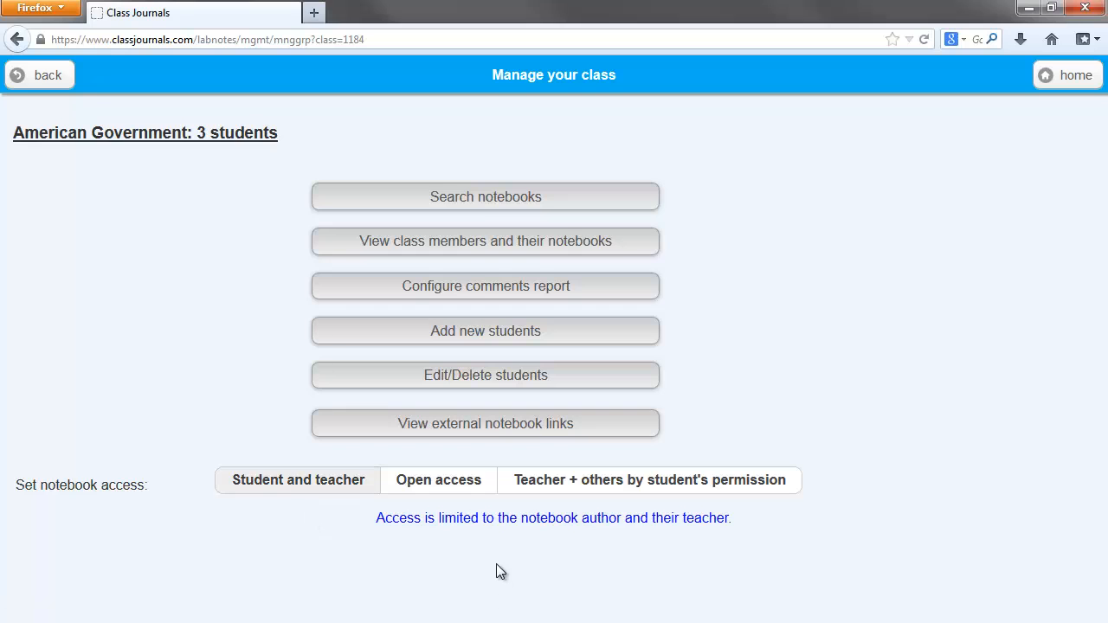
Distribute the Branches of Government notebook to all students in the American Government class.
click(1076, 76)
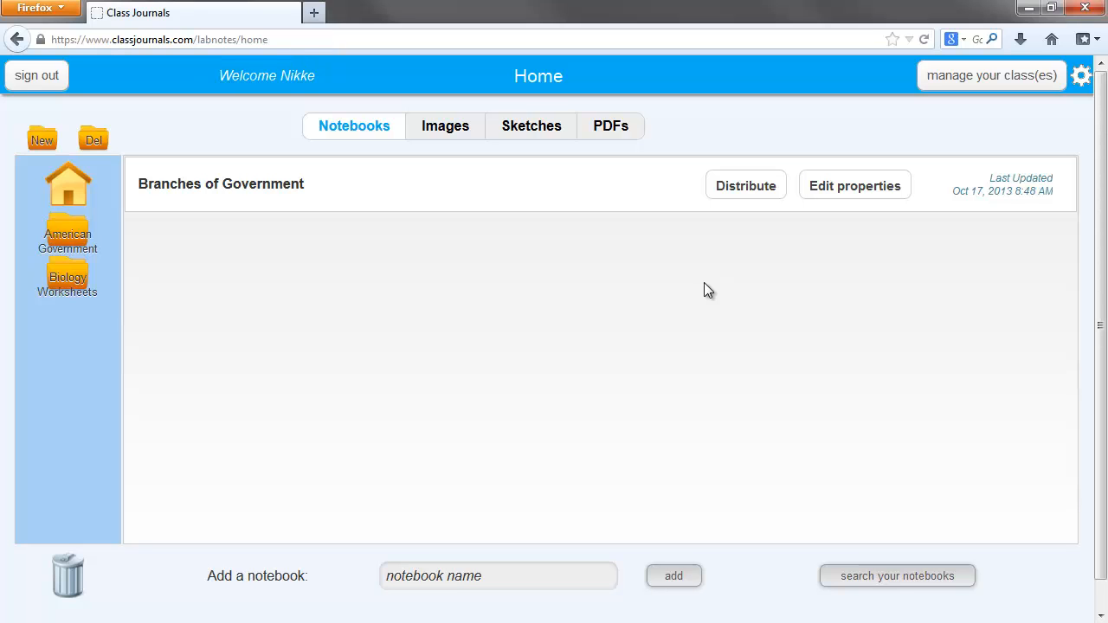
click(752, 195)
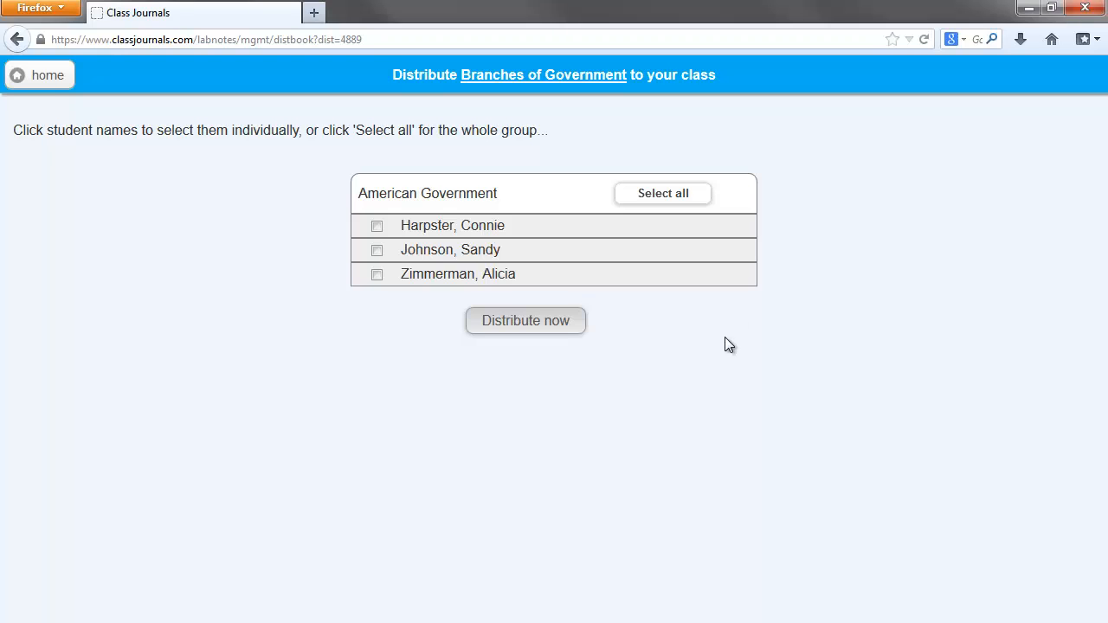
click(695, 204)
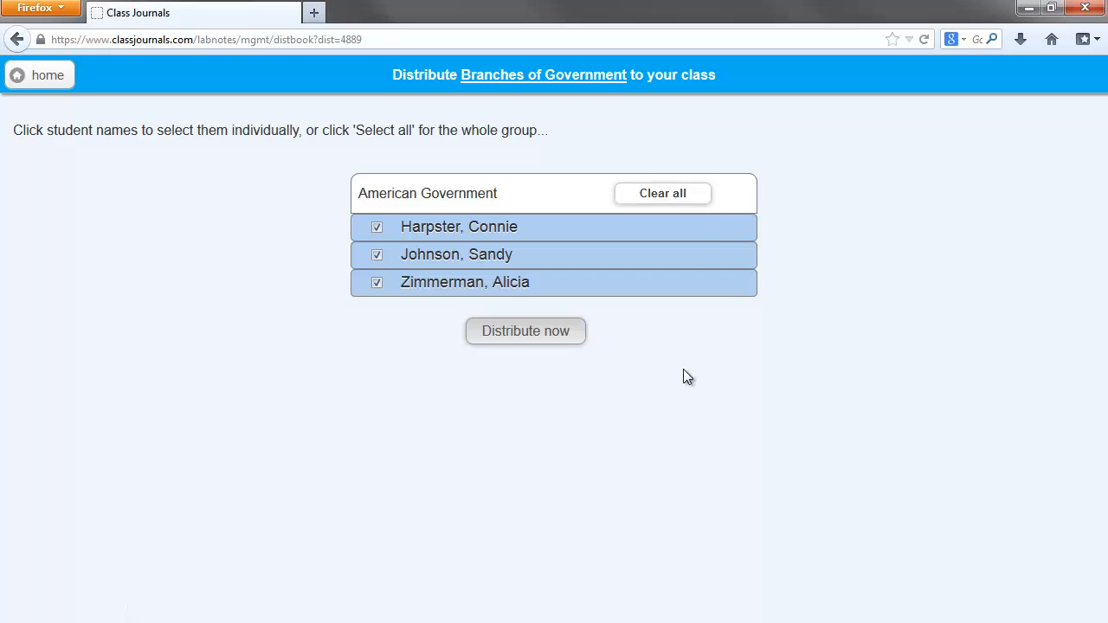
click(553, 343)
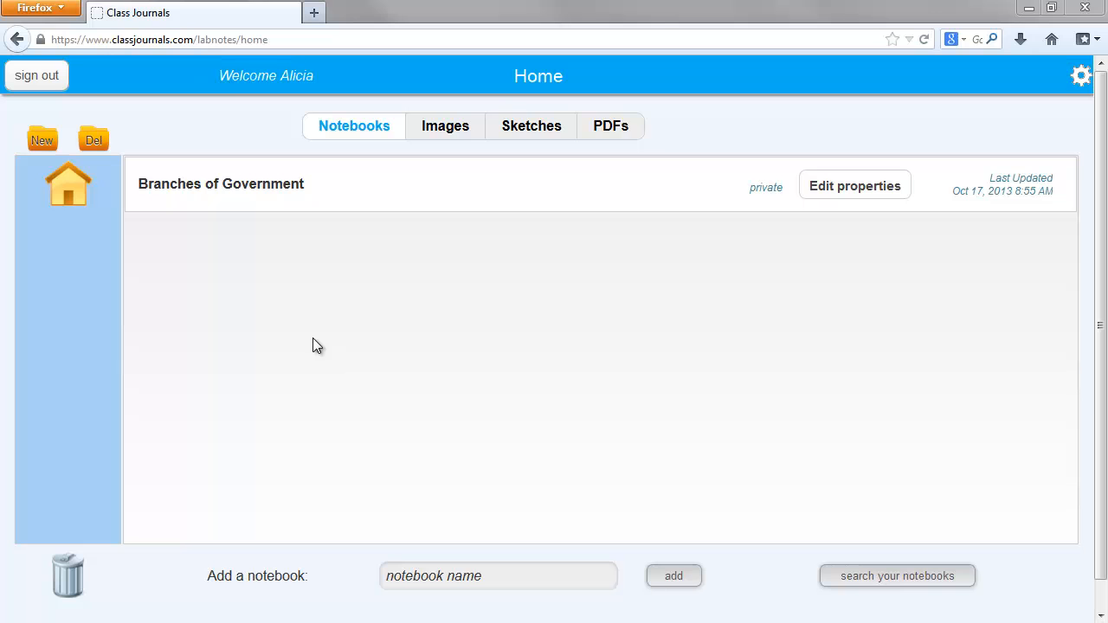
Open the three-branches sketch in the student's Branches of Government notebook for editing.
click(436, 203)
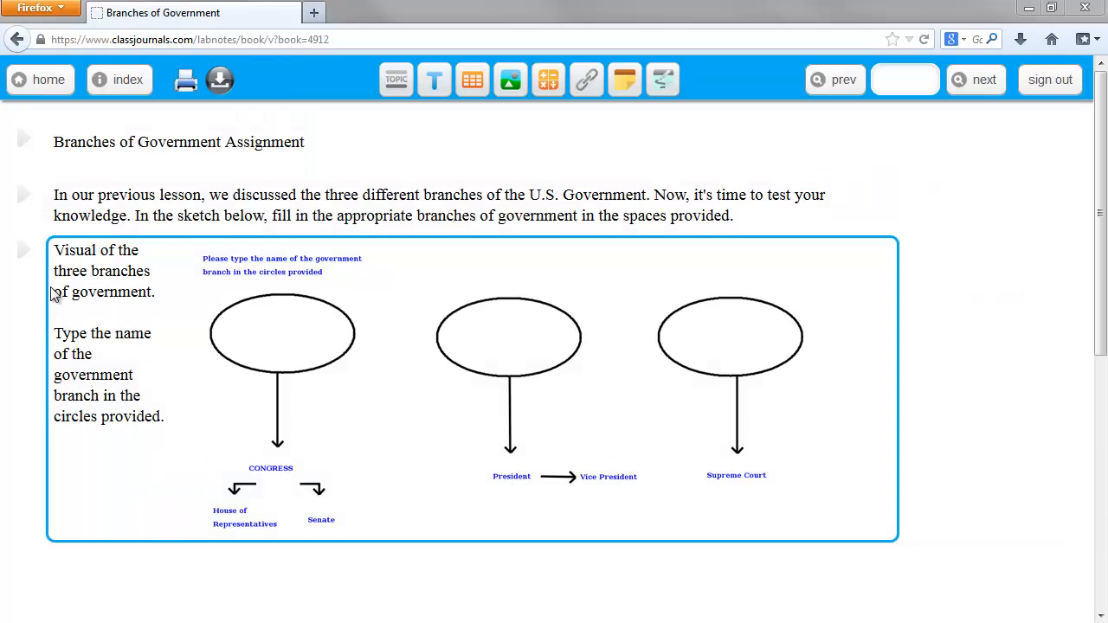
mouse_move(24, 256)
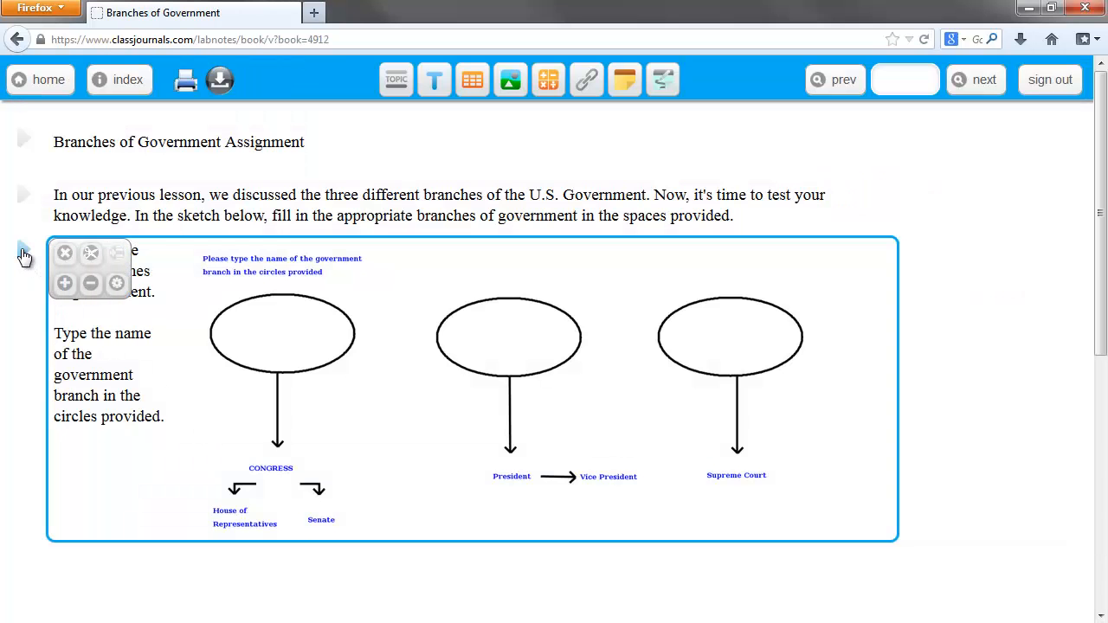
click(116, 288)
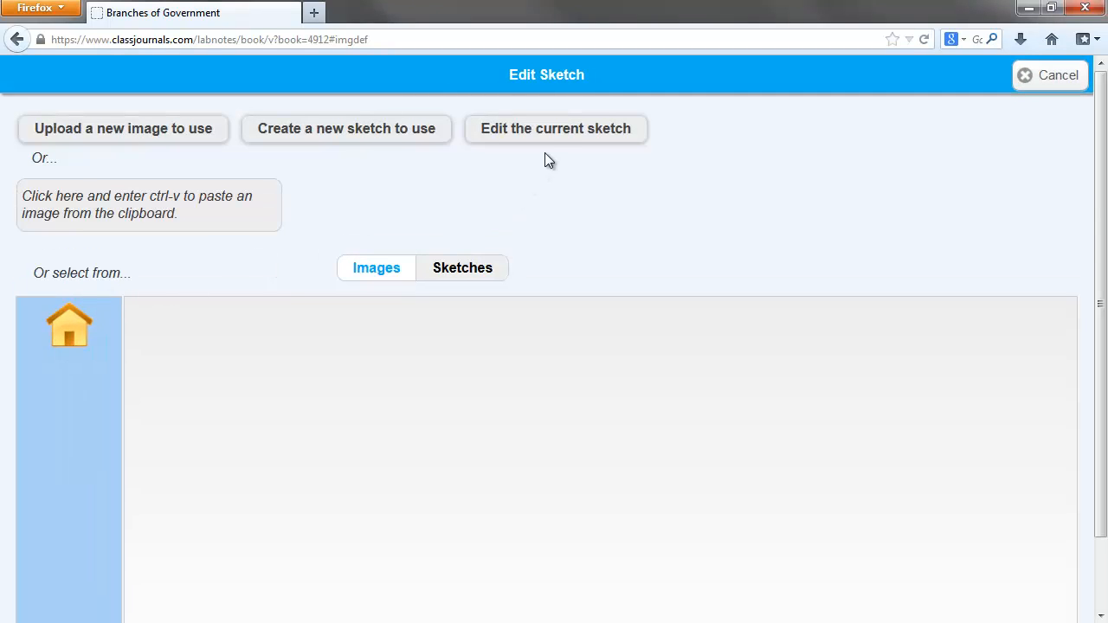
click(553, 136)
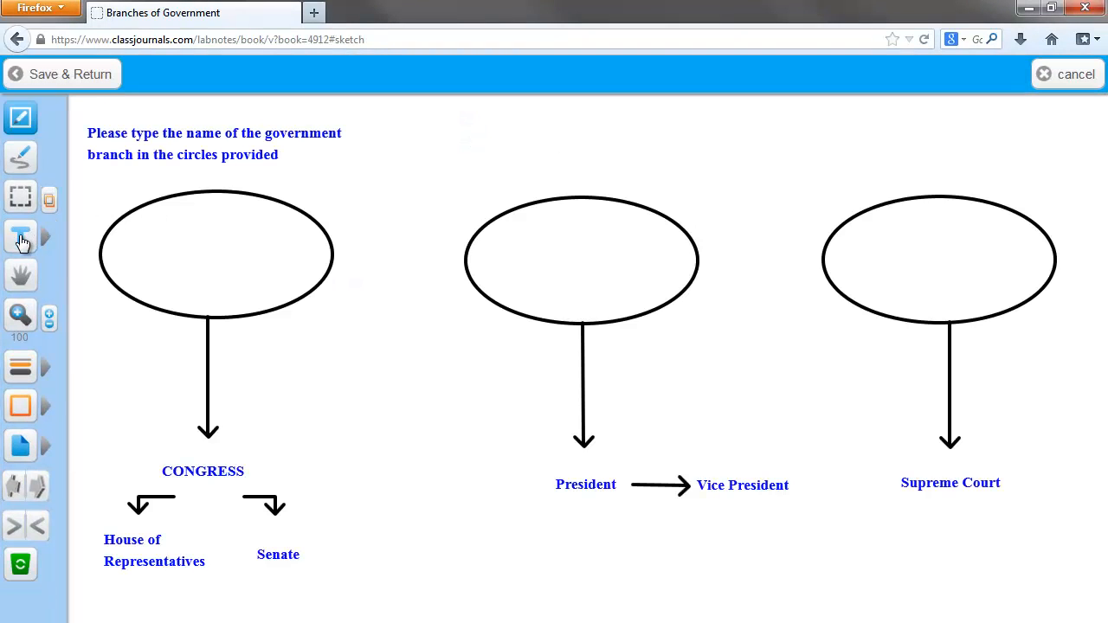
Label the ovals with text: Legislative above CONGRESS, Executive above President and Judicial above Supreme Court.
click(22, 242)
click(143, 251)
text(Legislative)
click(519, 258)
text(Executive)
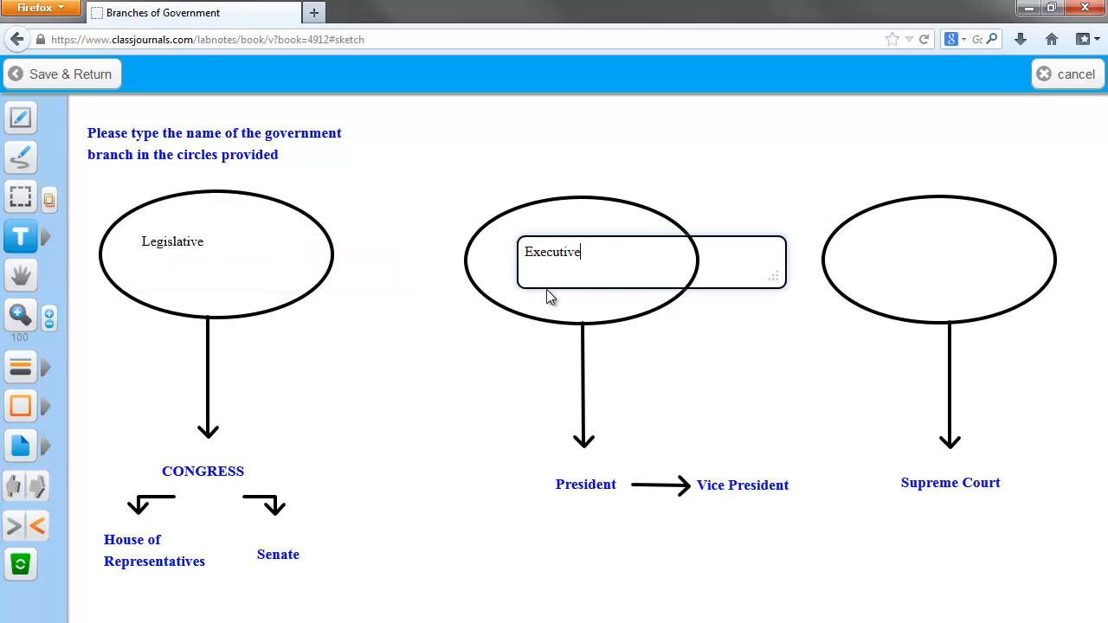
click(892, 258)
text(Judicial)
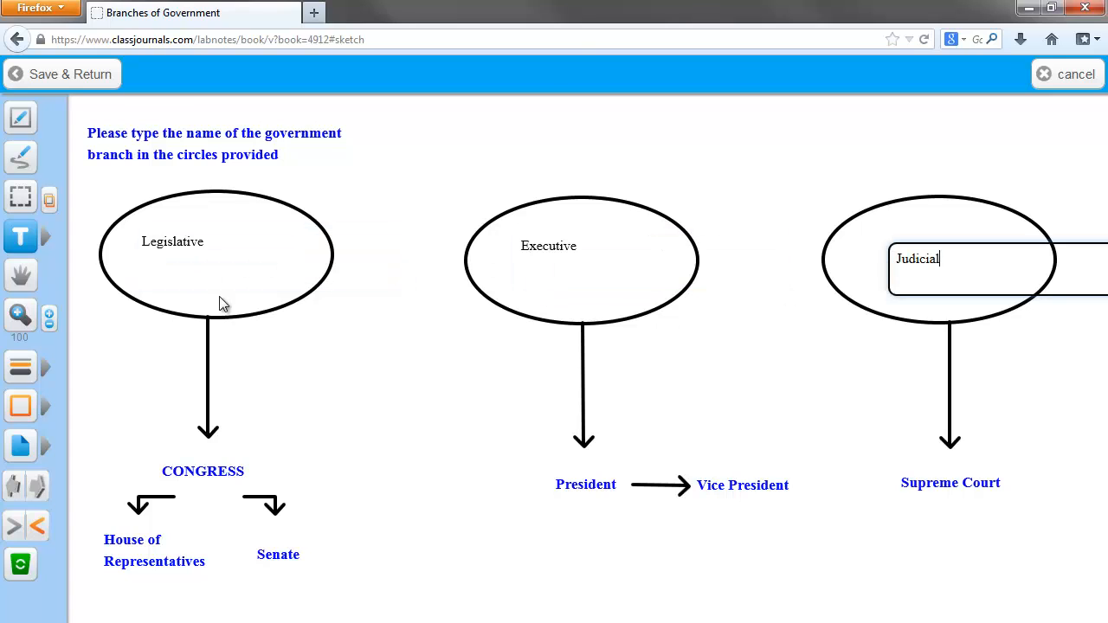
Center the Legislative, Executive and Judicial labels inside their ovals and save the sketch.
click(21, 197)
drag(161, 241, 201, 256)
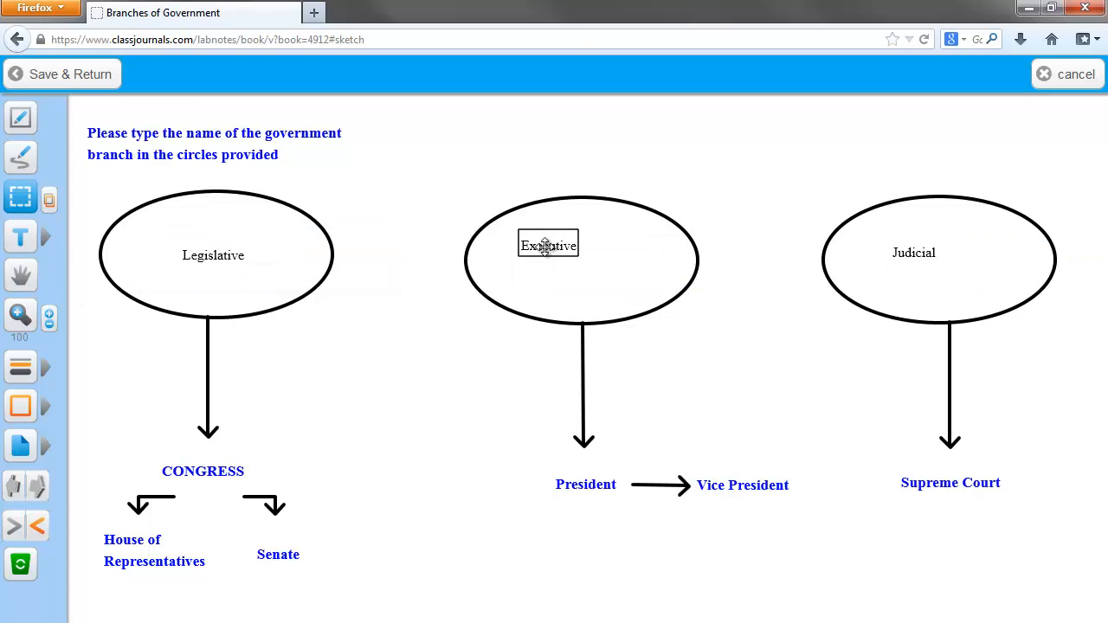
drag(549, 248, 585, 258)
drag(907, 251, 939, 259)
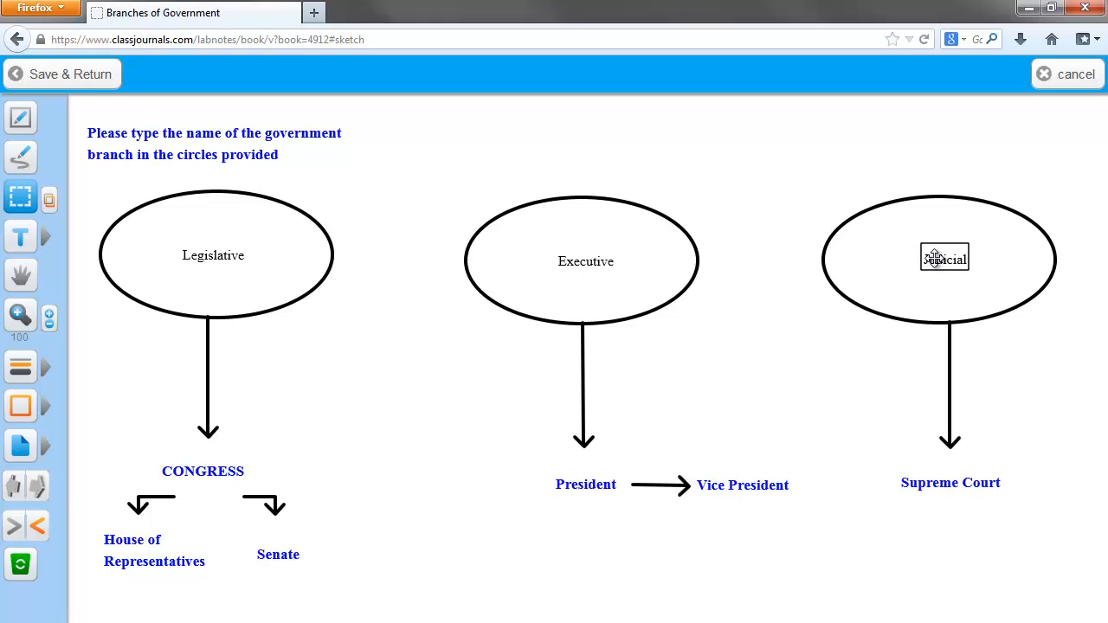
click(74, 84)
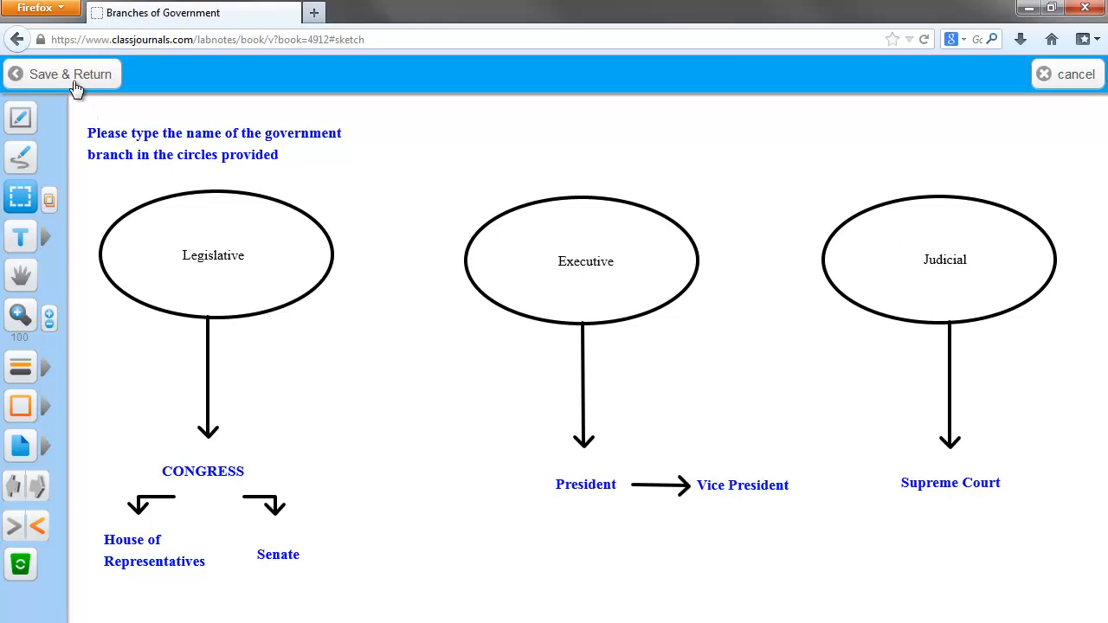
Share the student's Branches of Government notebook with American Government members during collaborative class exercises and save its properties.
click(36, 83)
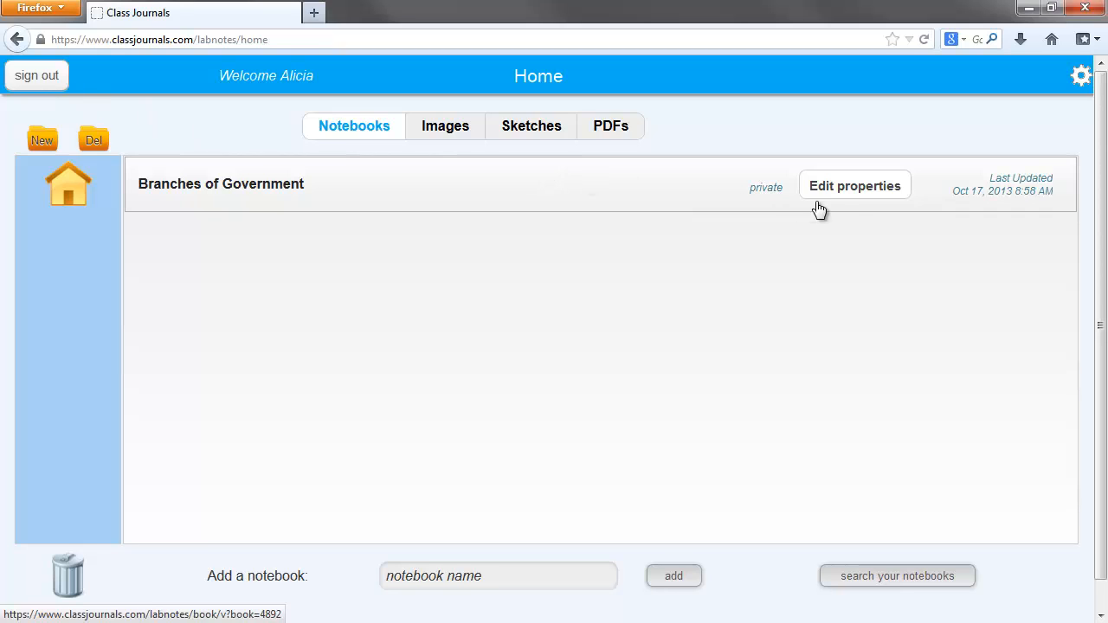
click(856, 193)
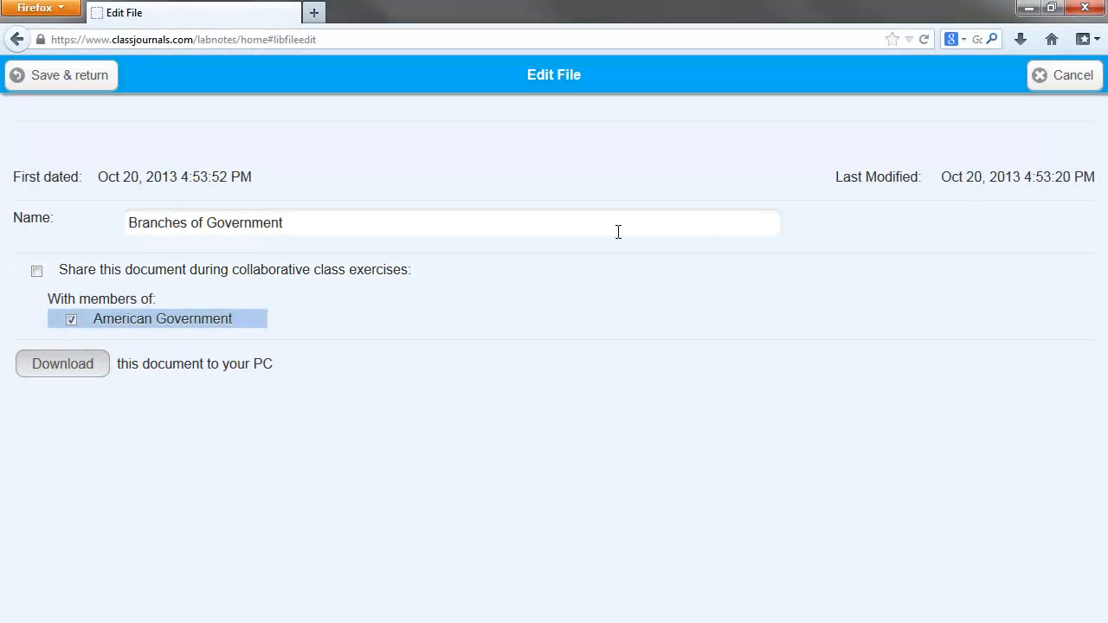
click(37, 272)
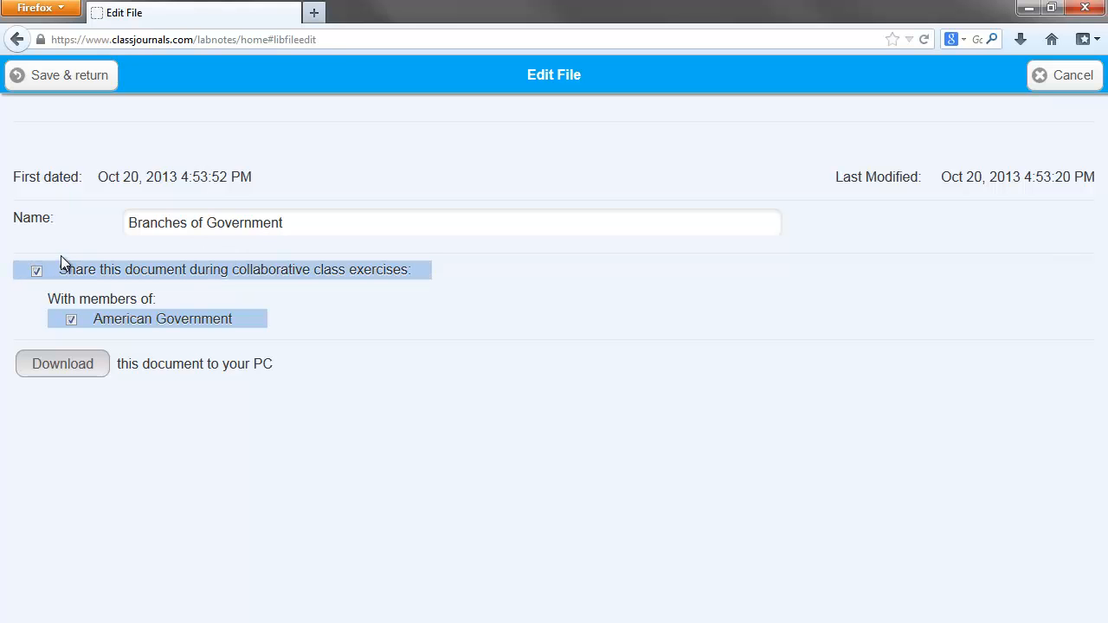
click(86, 85)
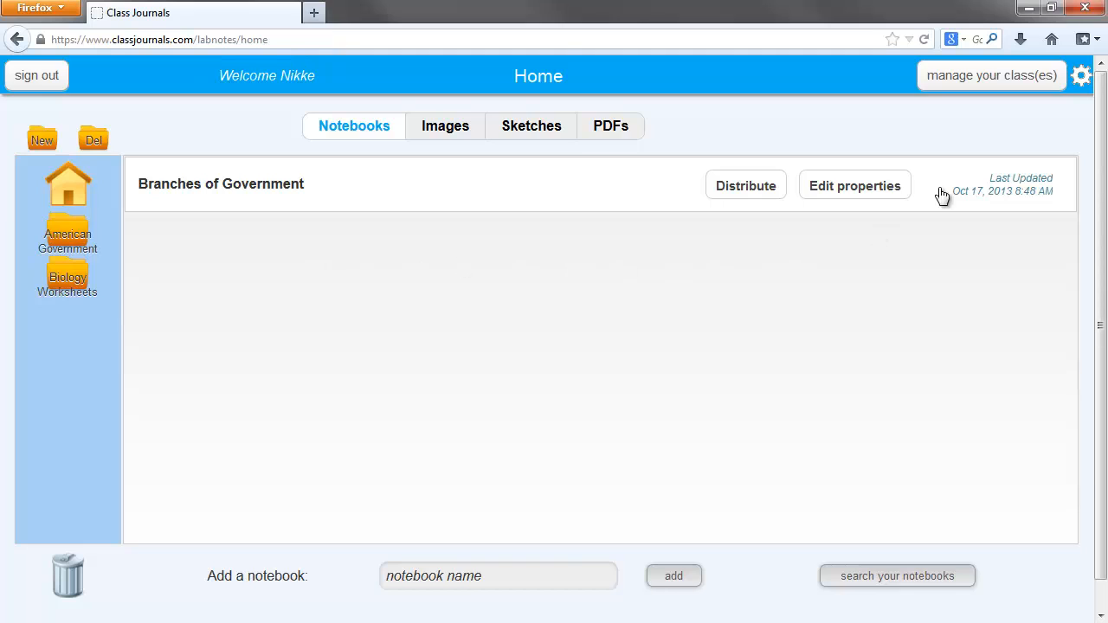
Open the last-listed American Government student's Branches of Government notebook for review and stop the document review message from showing again.
click(991, 85)
click(753, 176)
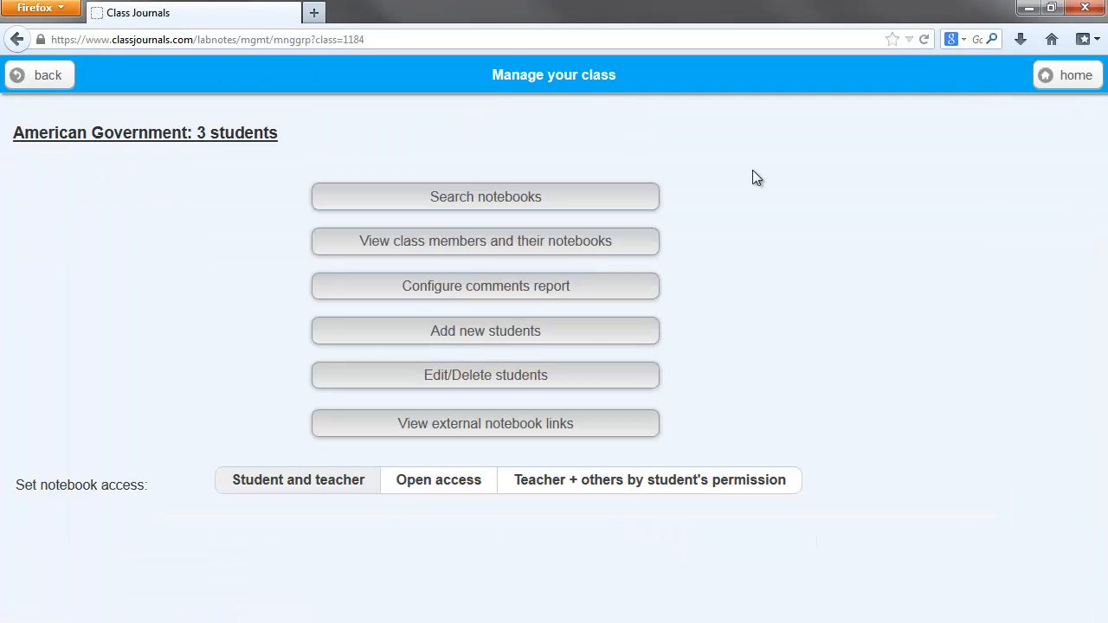
click(626, 250)
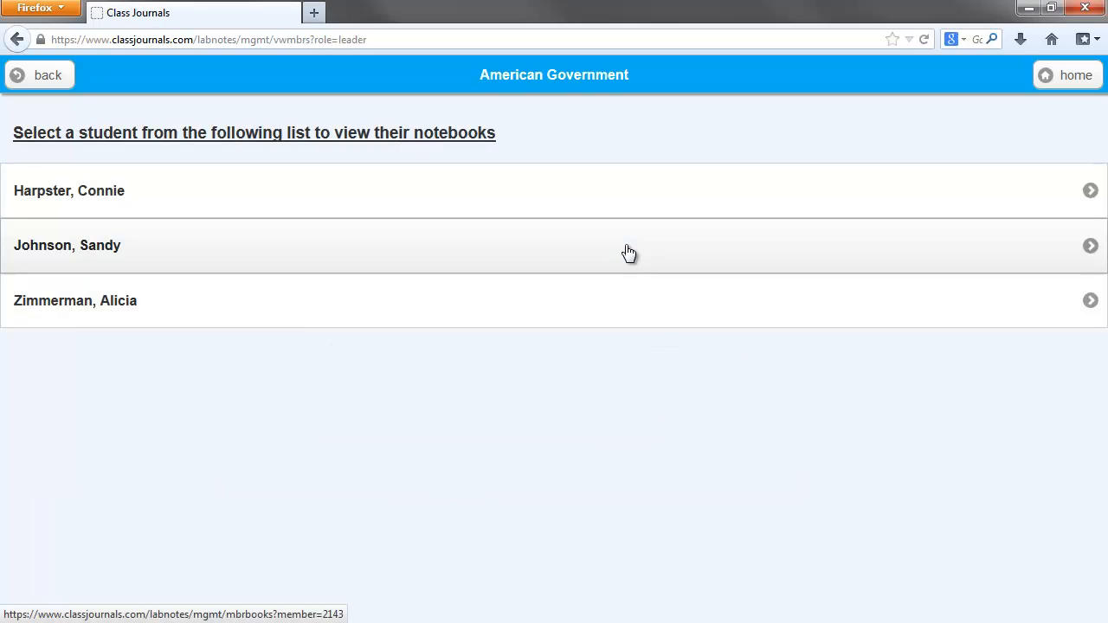
click(524, 303)
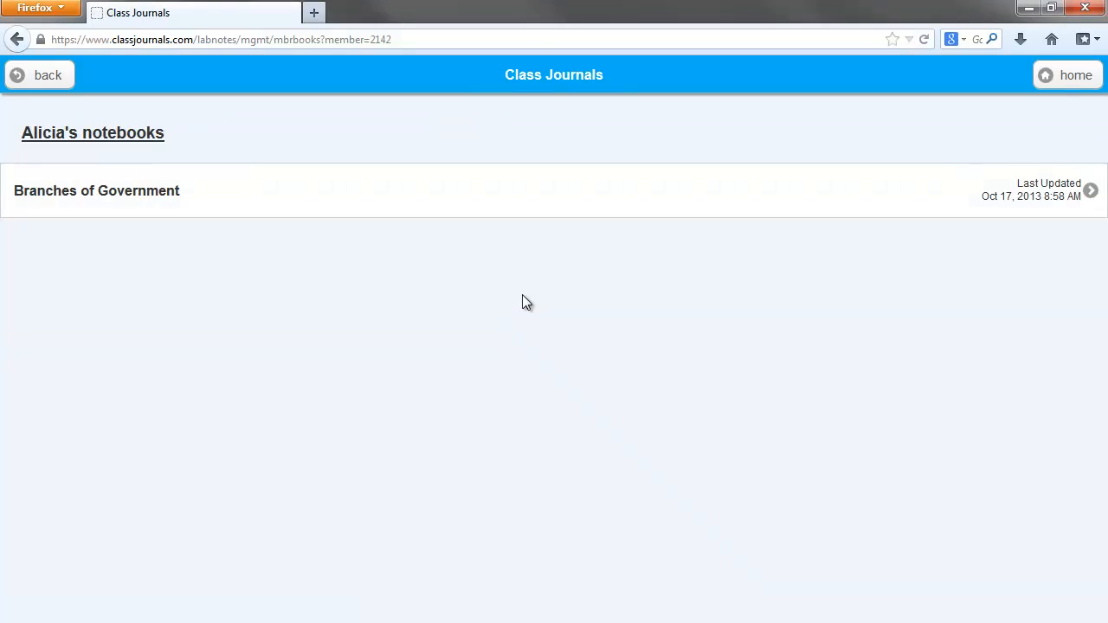
click(536, 210)
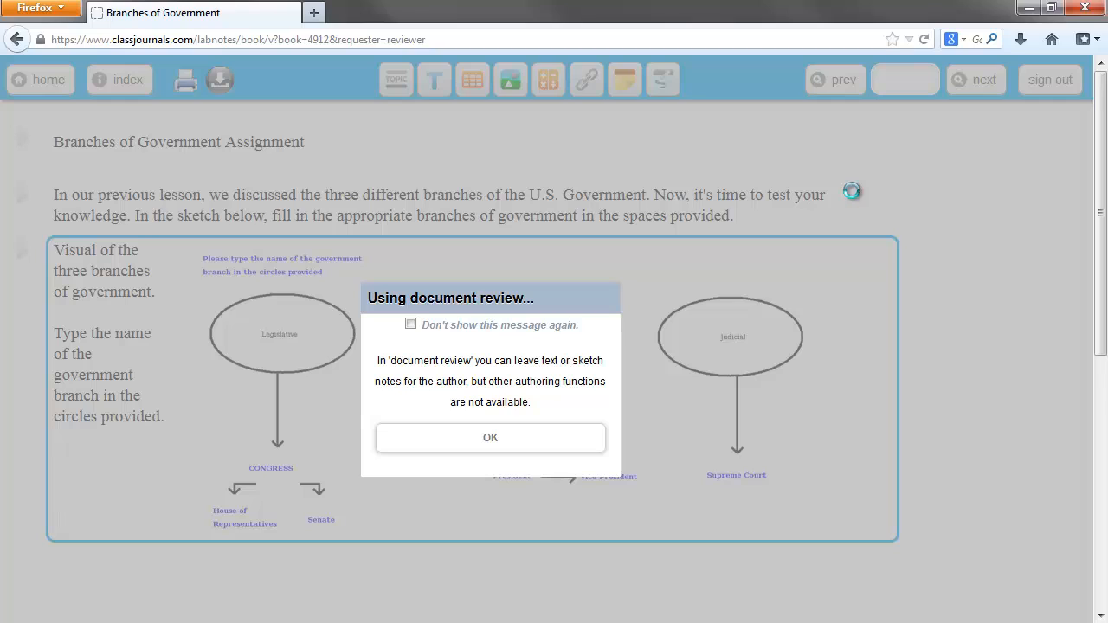
click(411, 326)
click(489, 438)
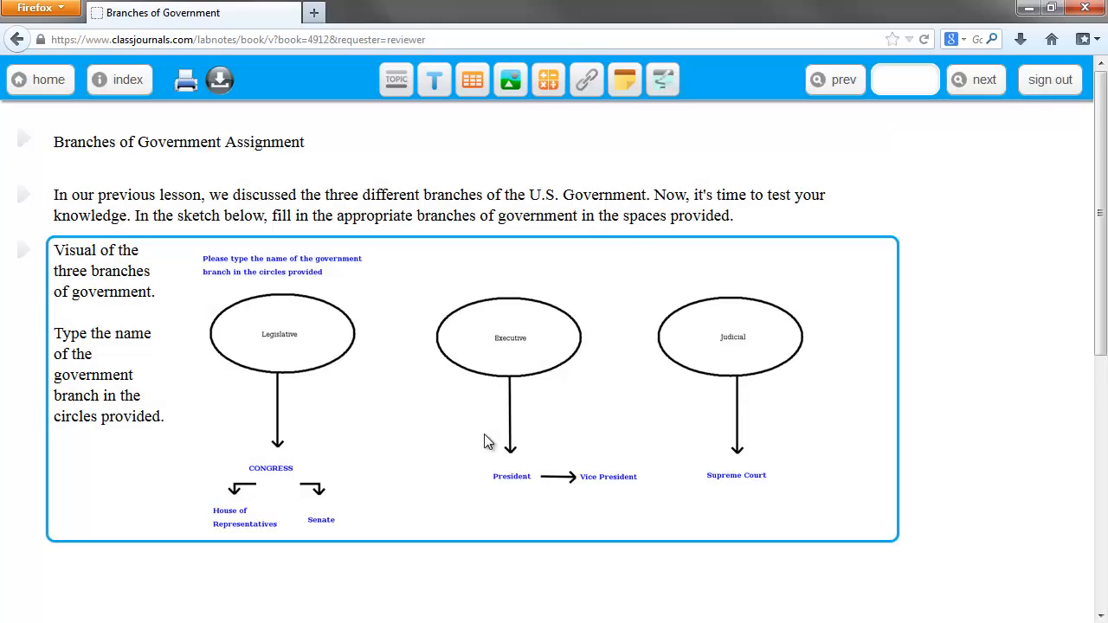
Add a sticky note reading "Grade: 100%" to the student's notebook and return to the home page.
click(624, 79)
scroll(589, 292, down, 1)
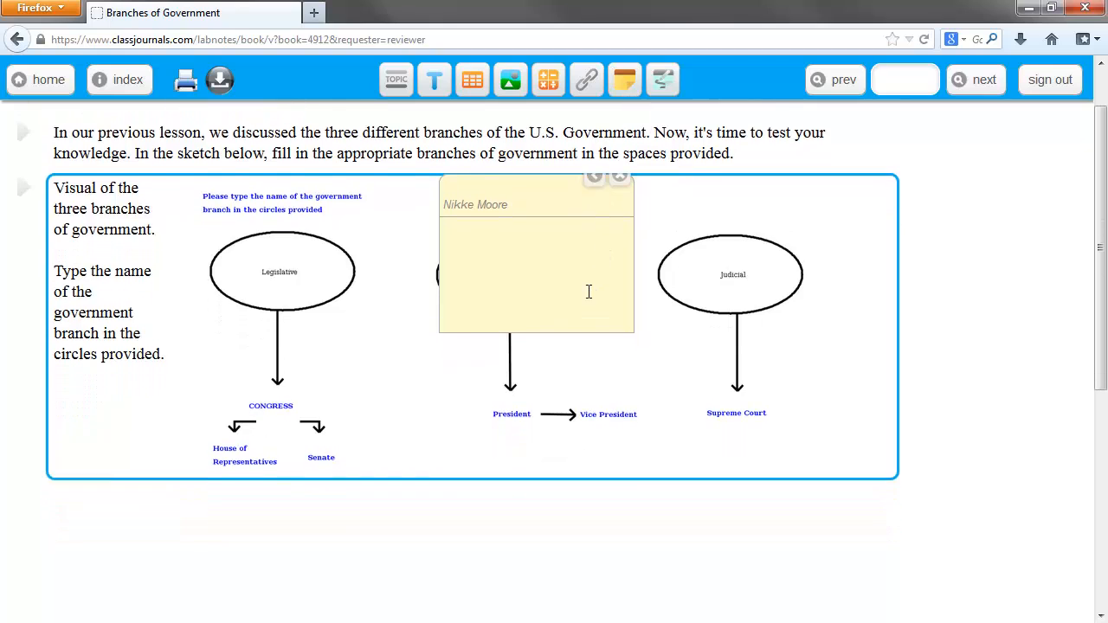
text(Grade: 100%)
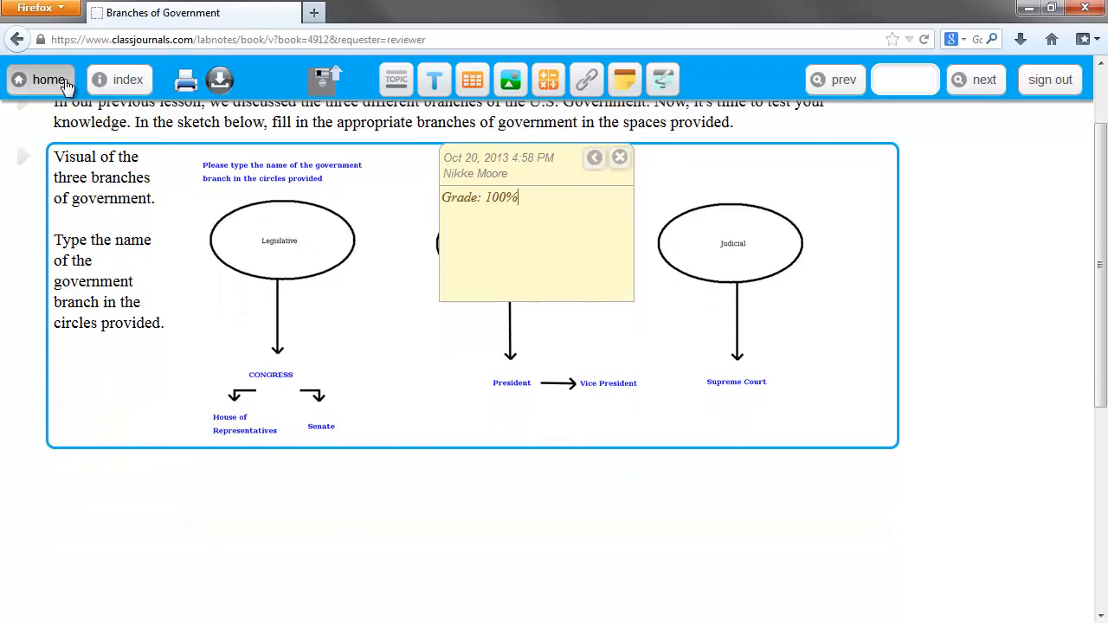
click(33, 82)
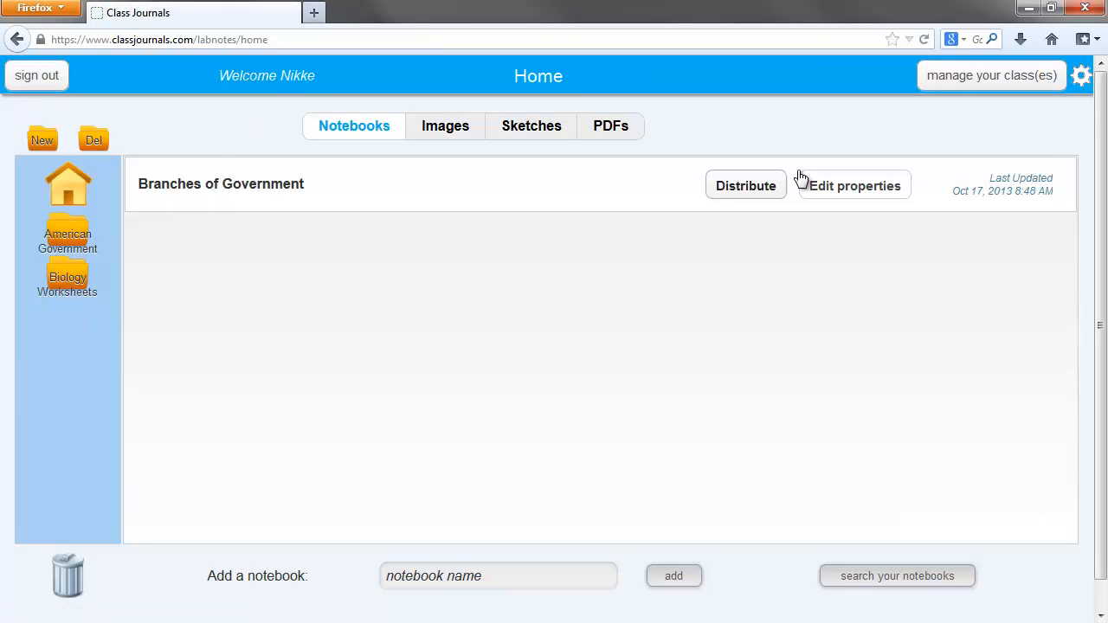
Search all American Government class notebooks for the phrase "Branches of Government".
click(985, 79)
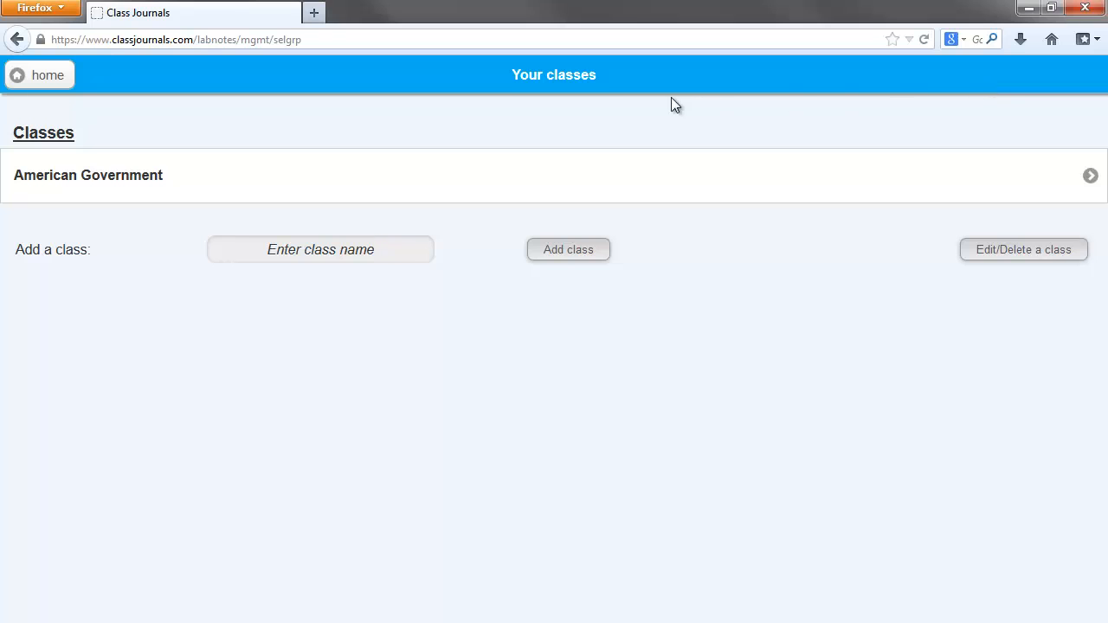
click(479, 171)
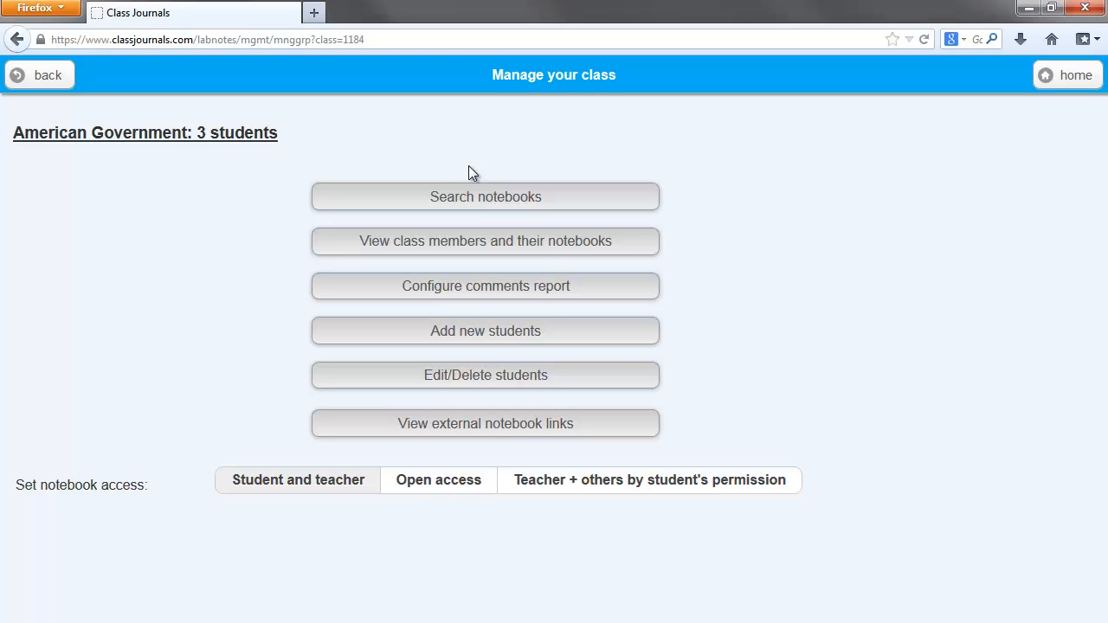
click(437, 204)
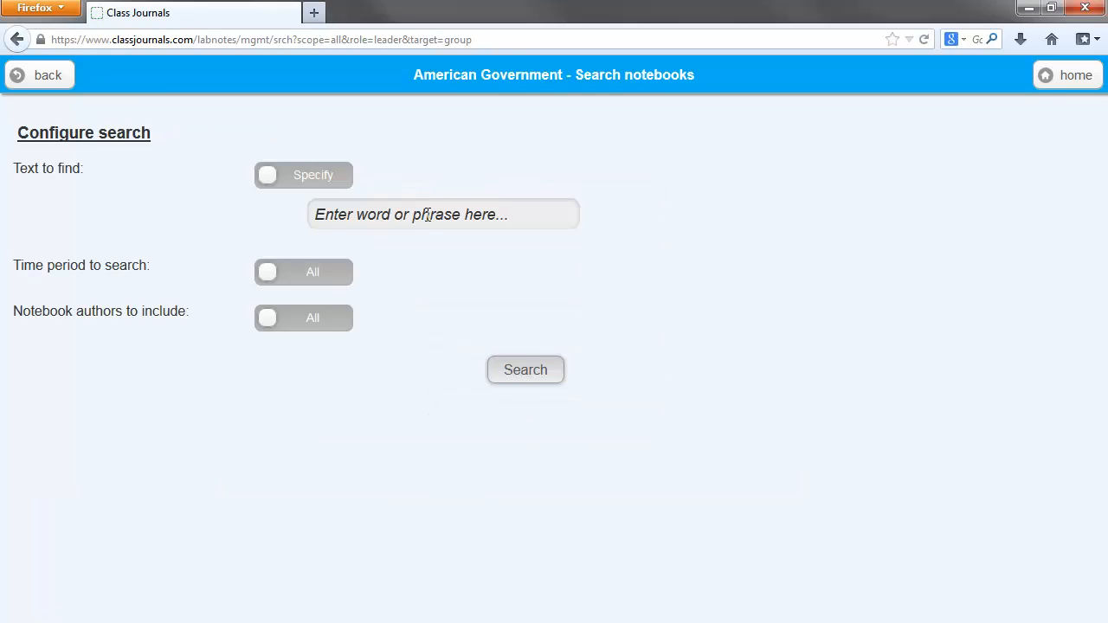
click(428, 214)
text(Branches)
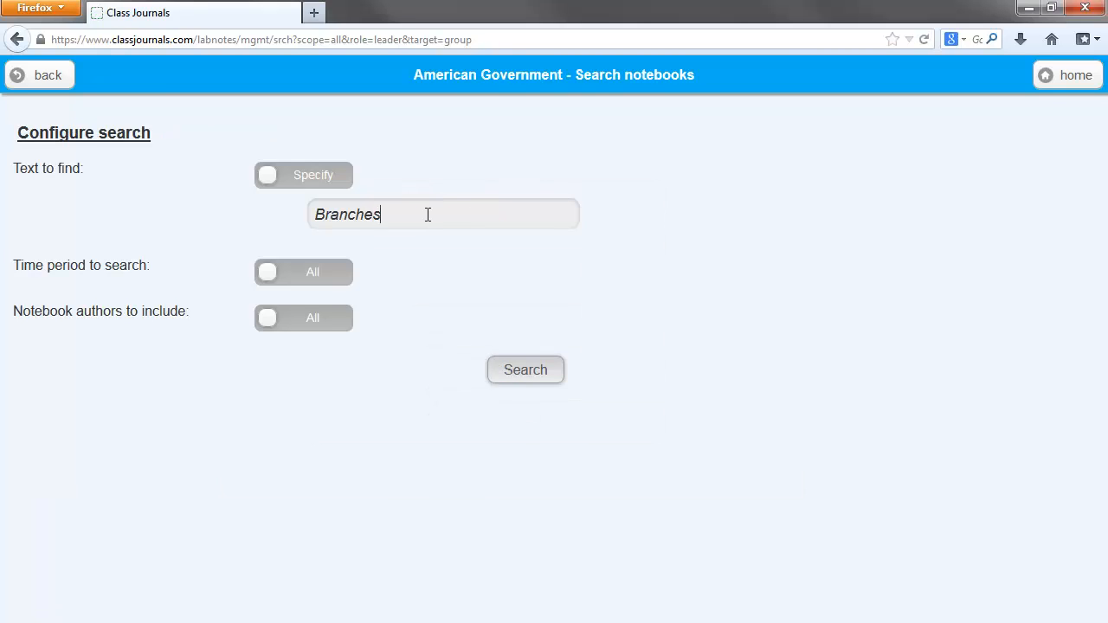
text( of Government)
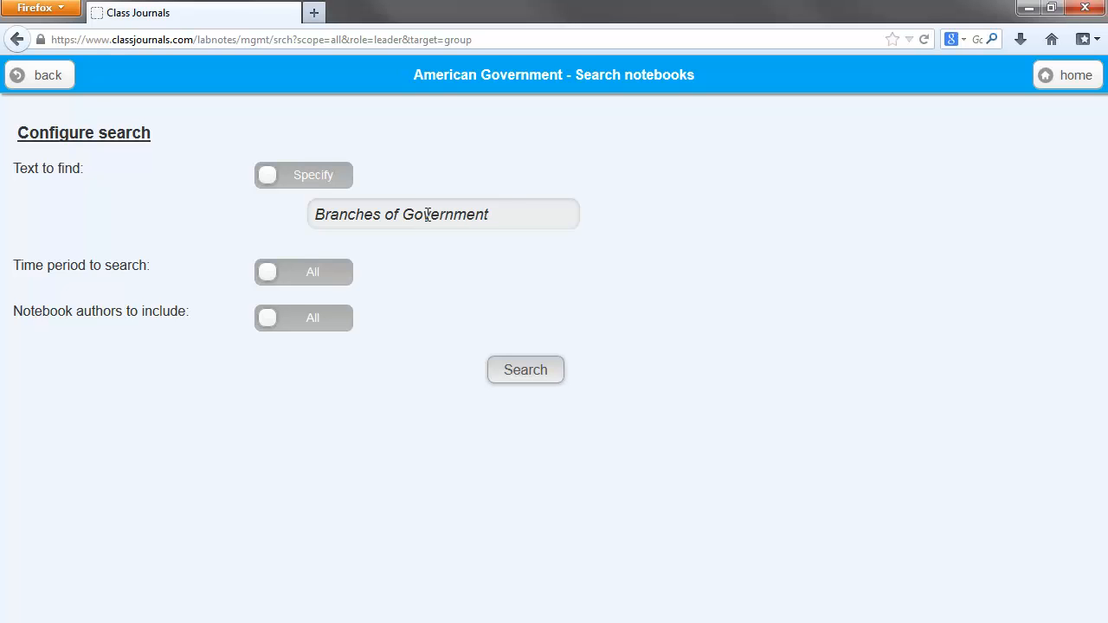
click(517, 383)
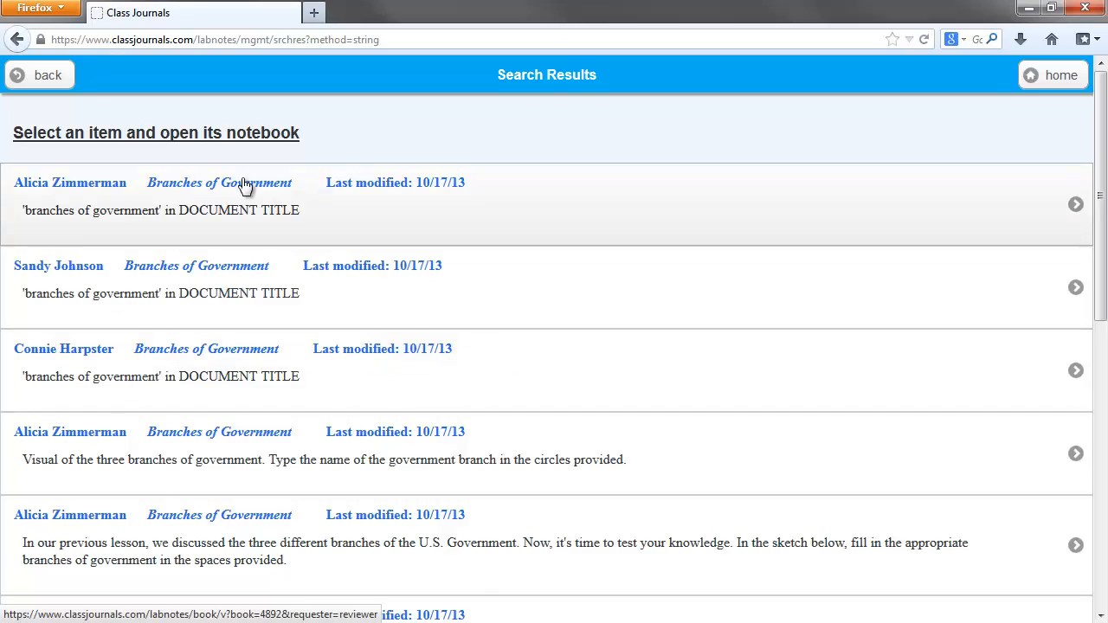
Run a comments report for the American Government class that retrieves comments containing "Grade".
click(55, 85)
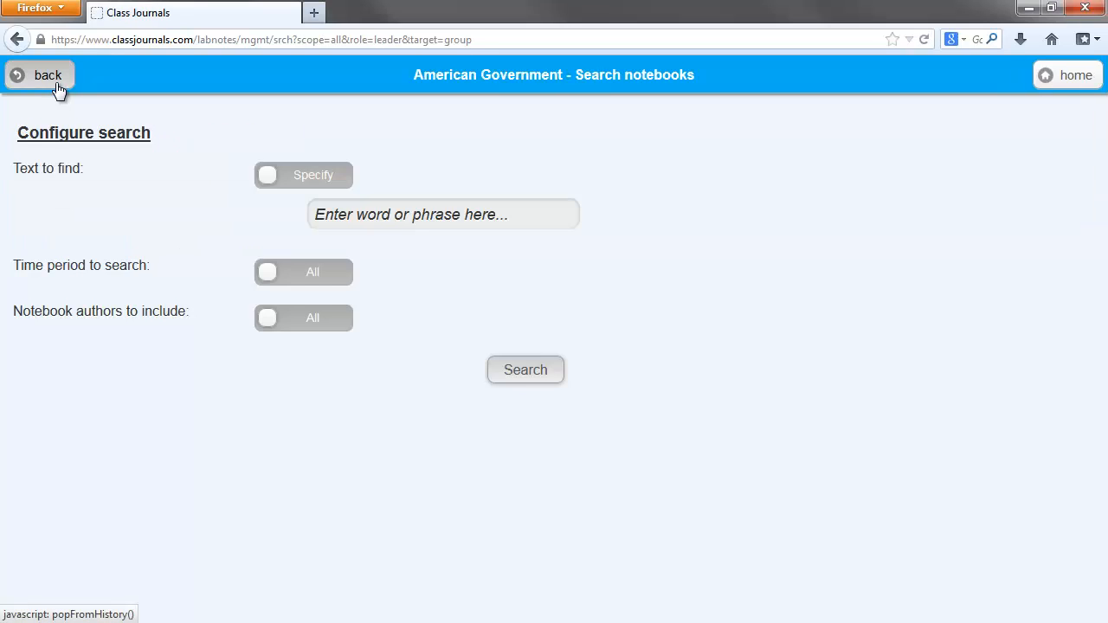
click(58, 87)
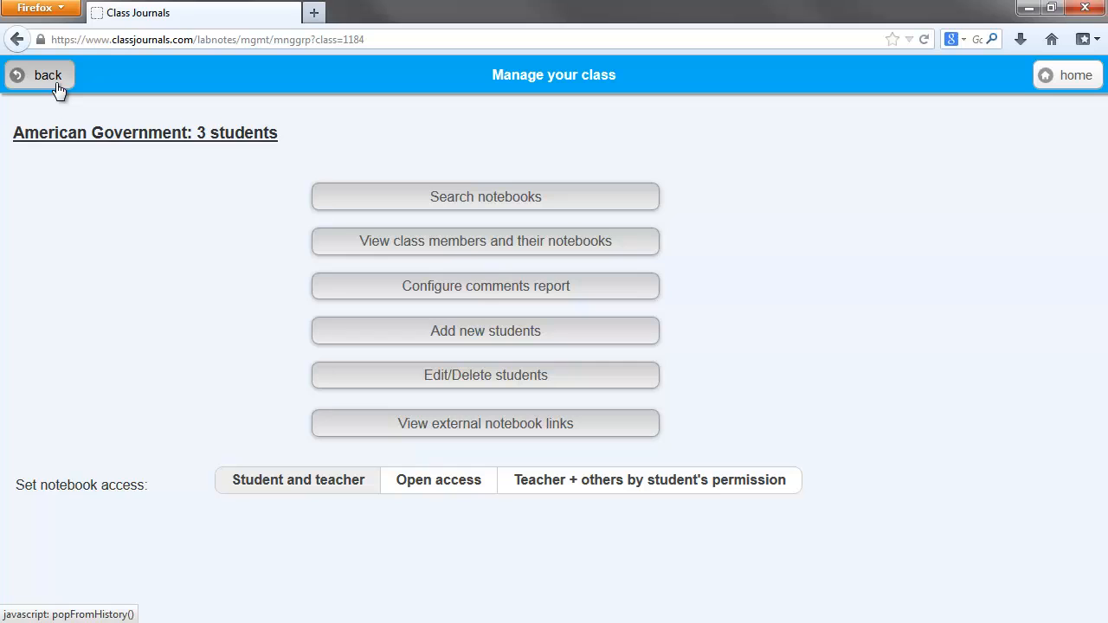
click(355, 294)
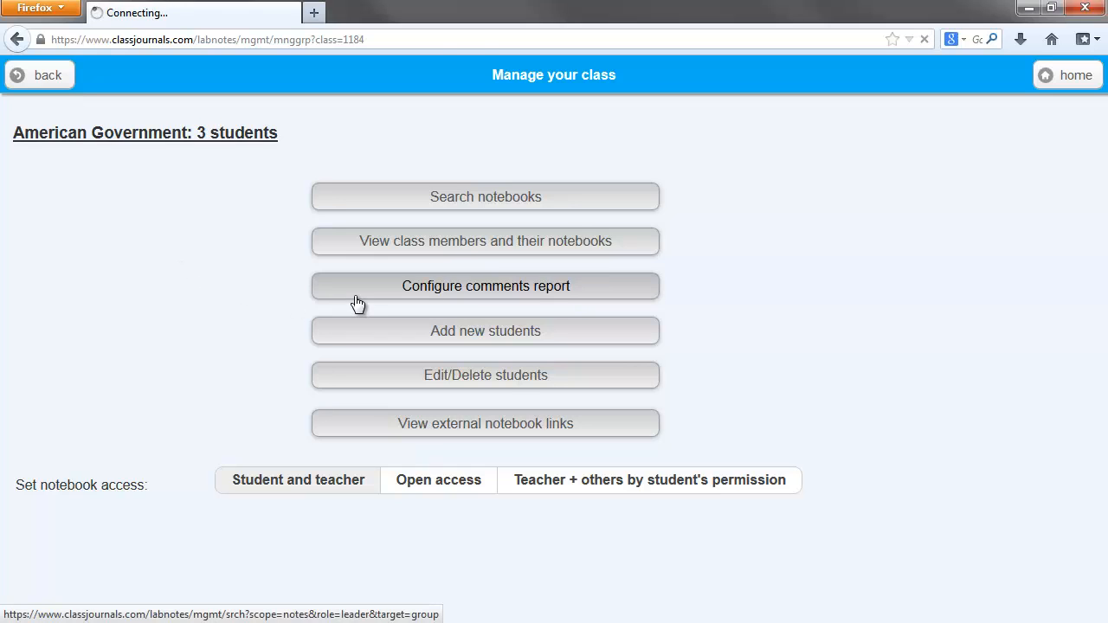
click(455, 216)
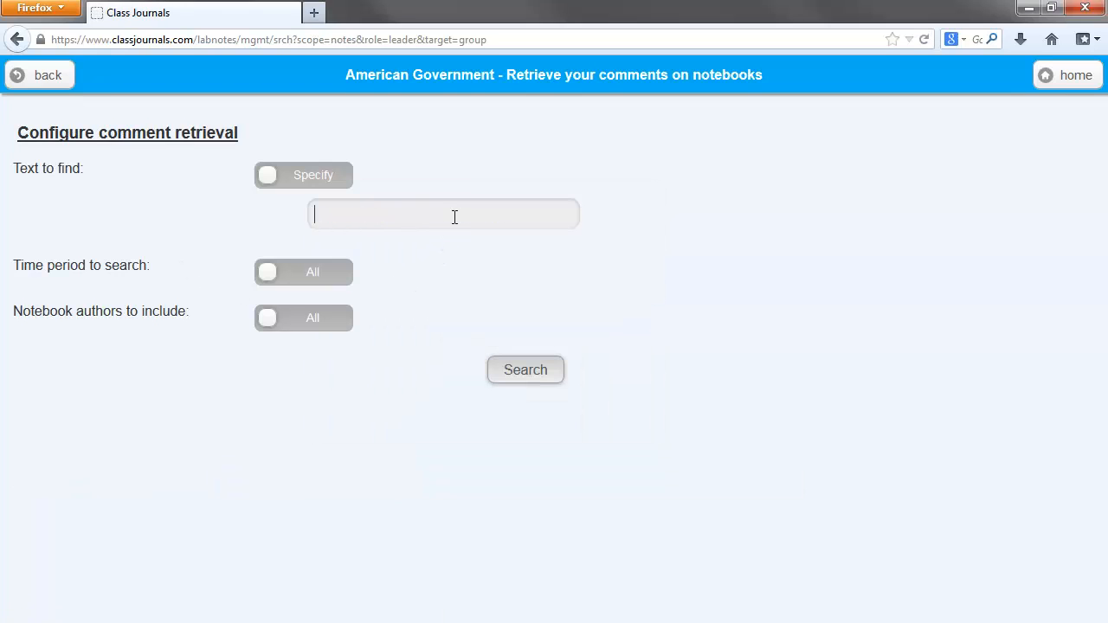
text(Grade)
click(509, 368)
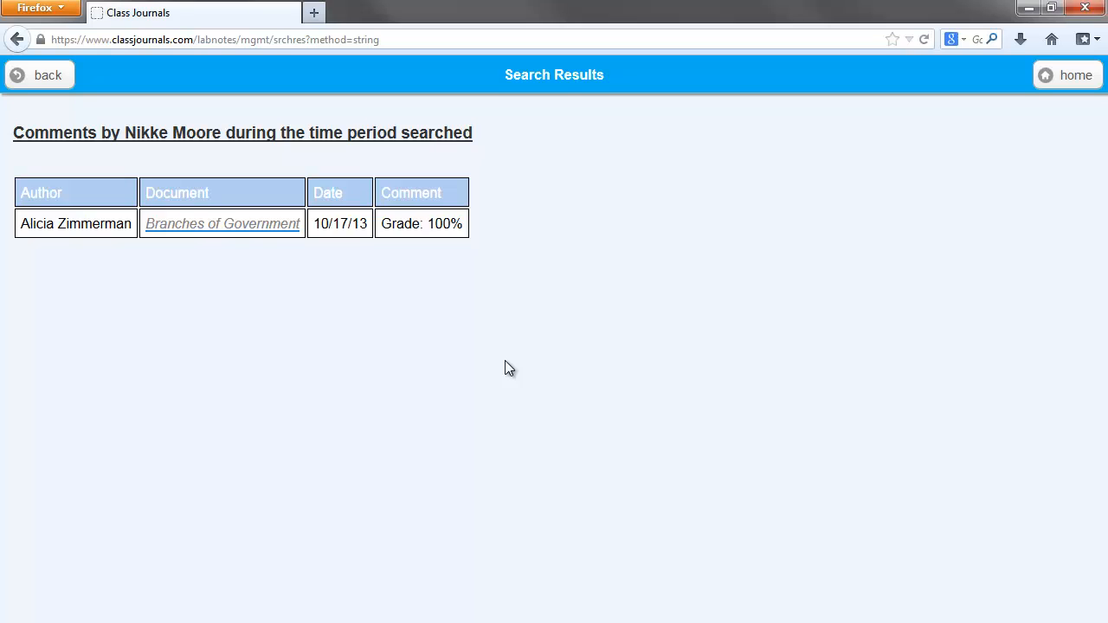
Copy the external link to the last-listed student's Branches of Government notebook from the class's external notebook links.
click(44, 77)
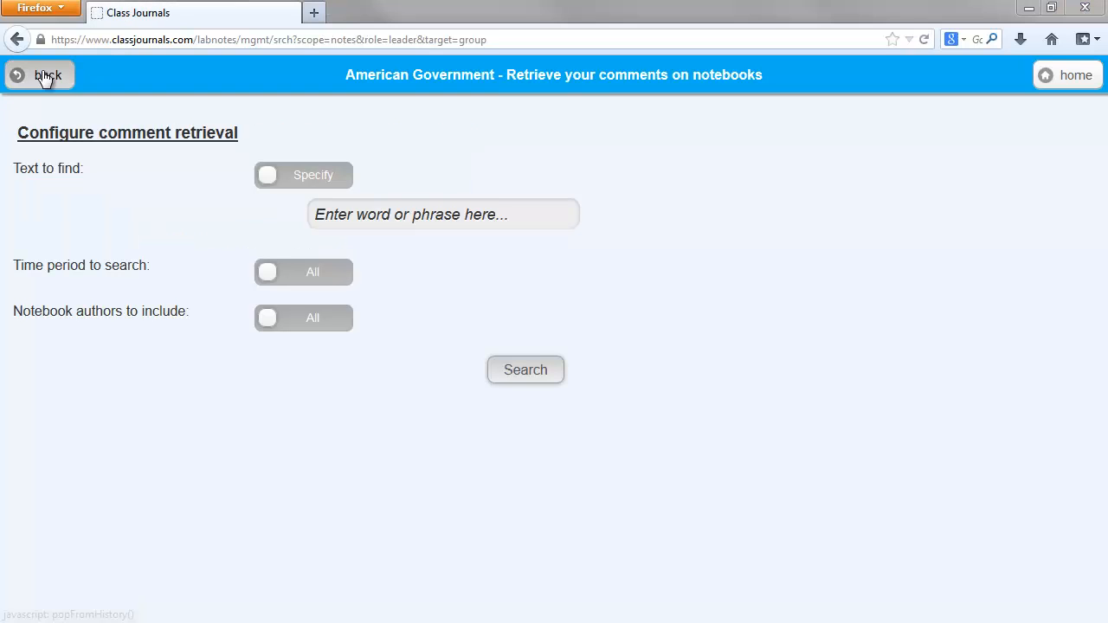
click(45, 77)
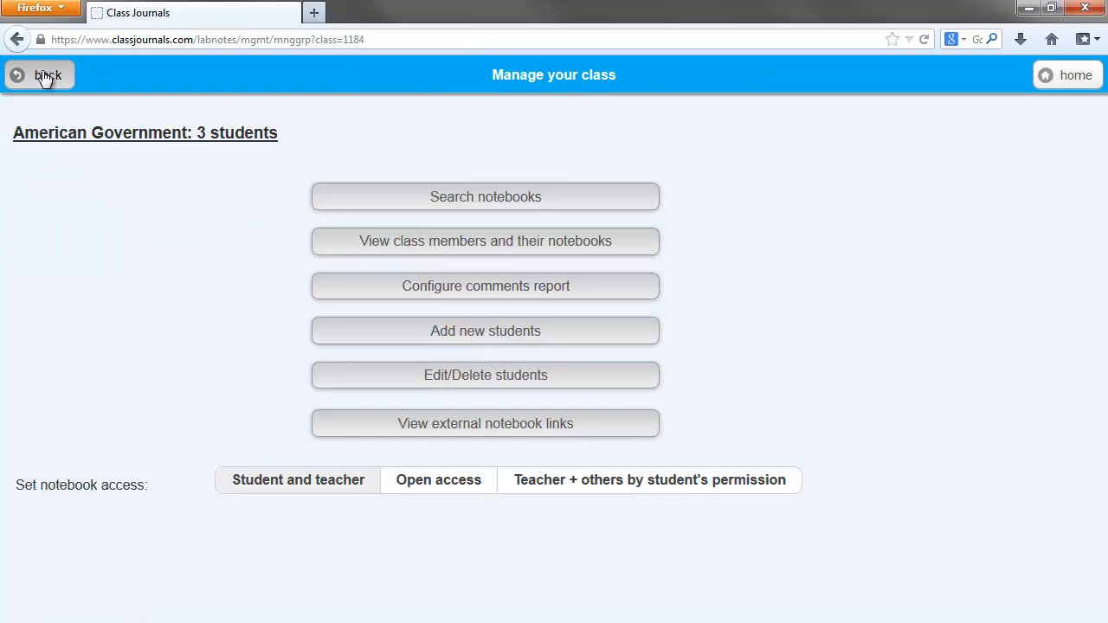
click(343, 424)
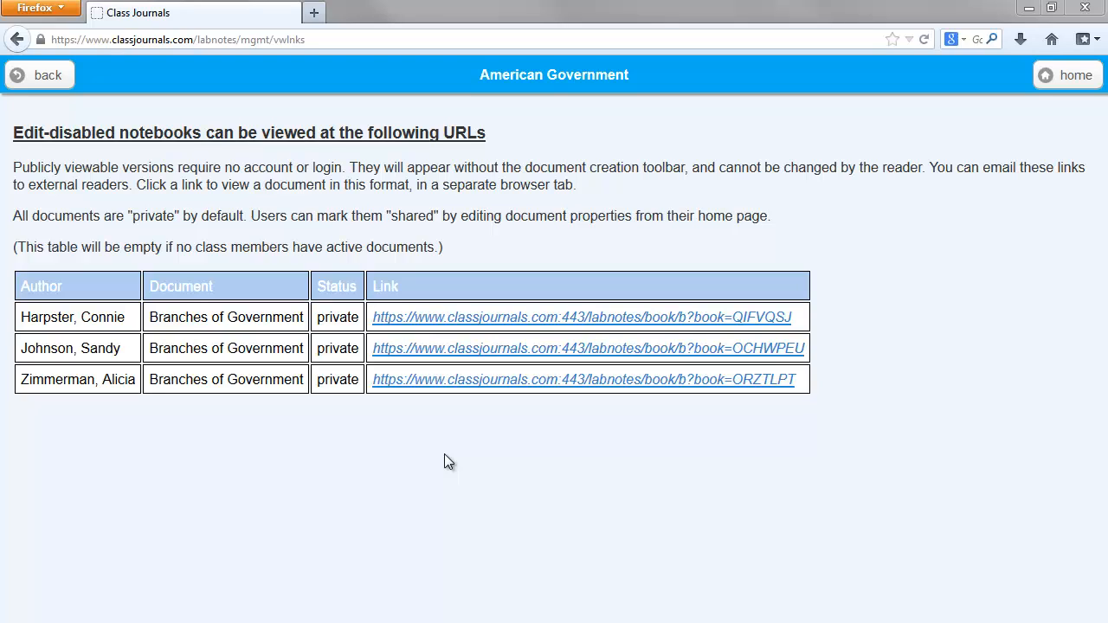
right_click(510, 385)
click(522, 500)
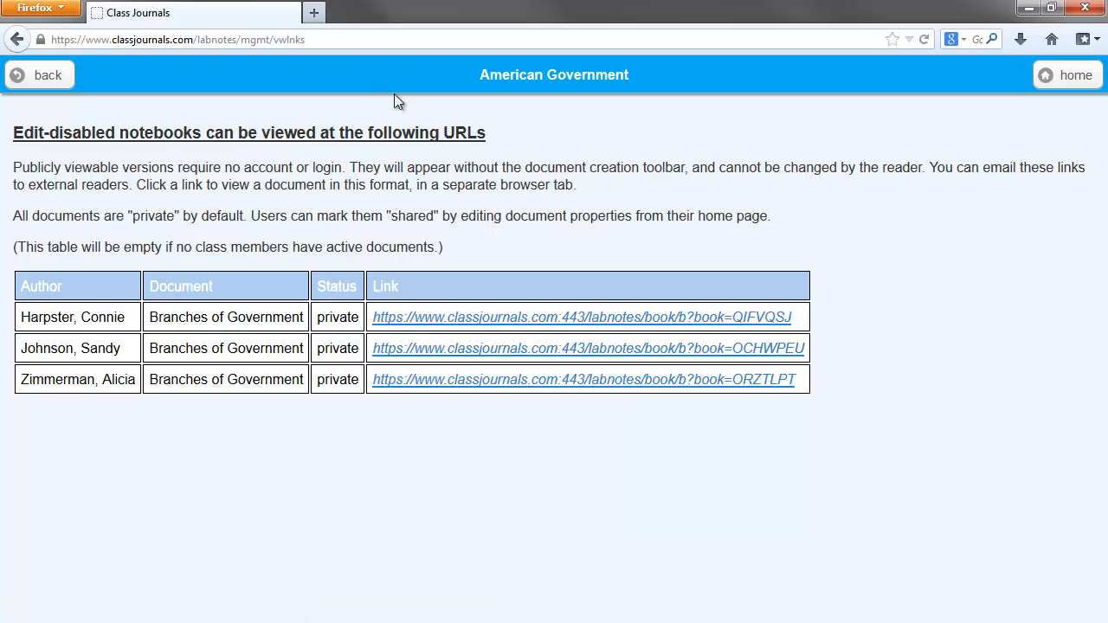
Open the copied notebook link in a new browser tab and dismiss the external documents notice.
click(314, 12)
key(ctrl+v)
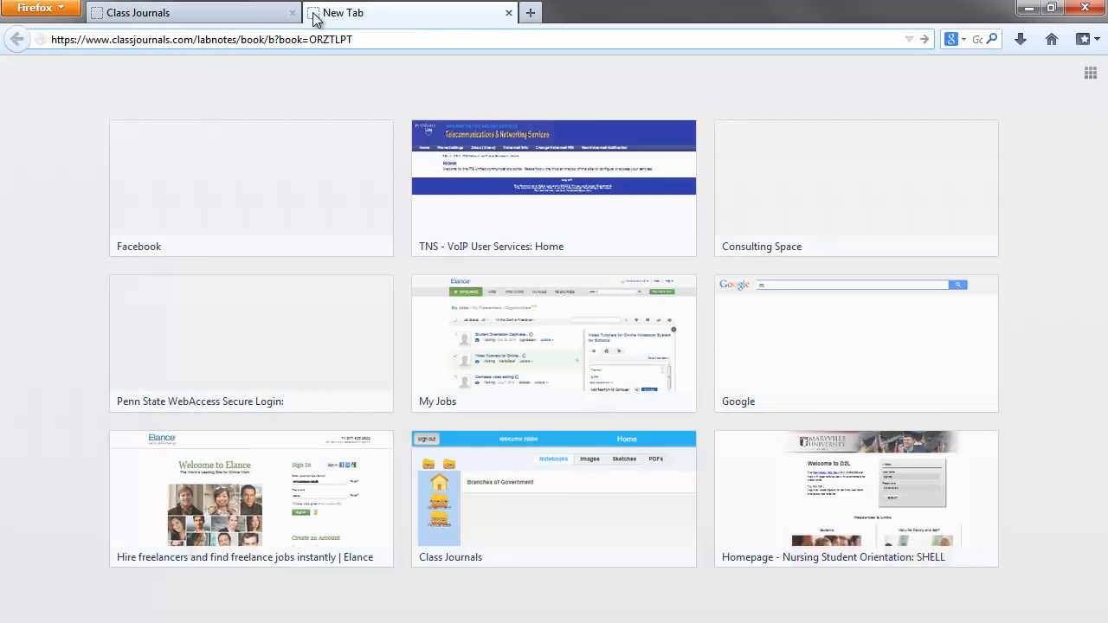
key(Return)
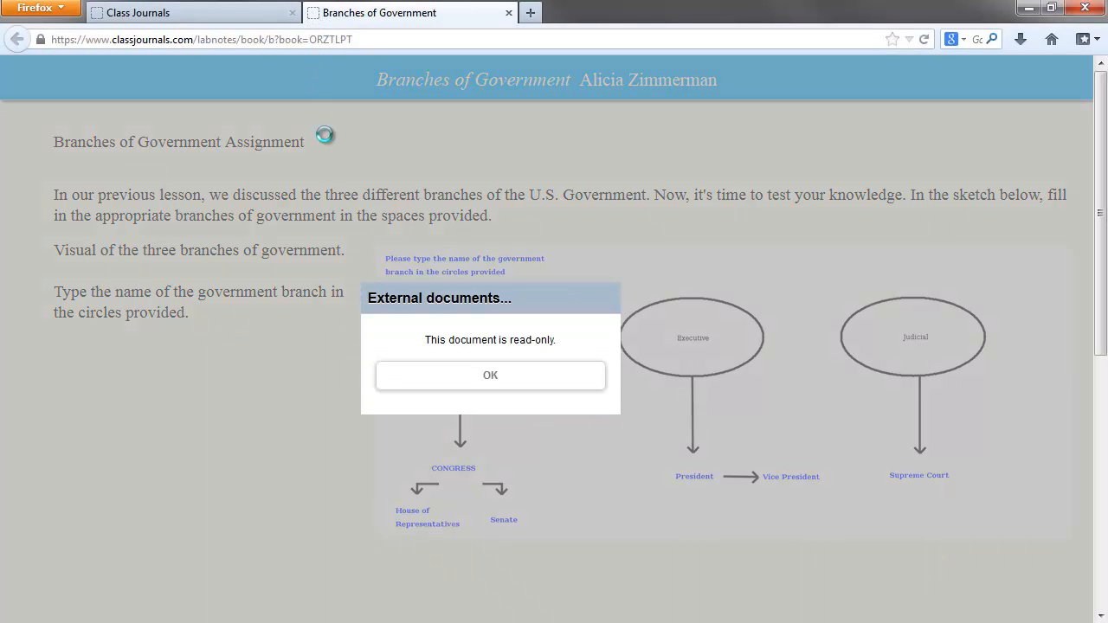
click(505, 376)
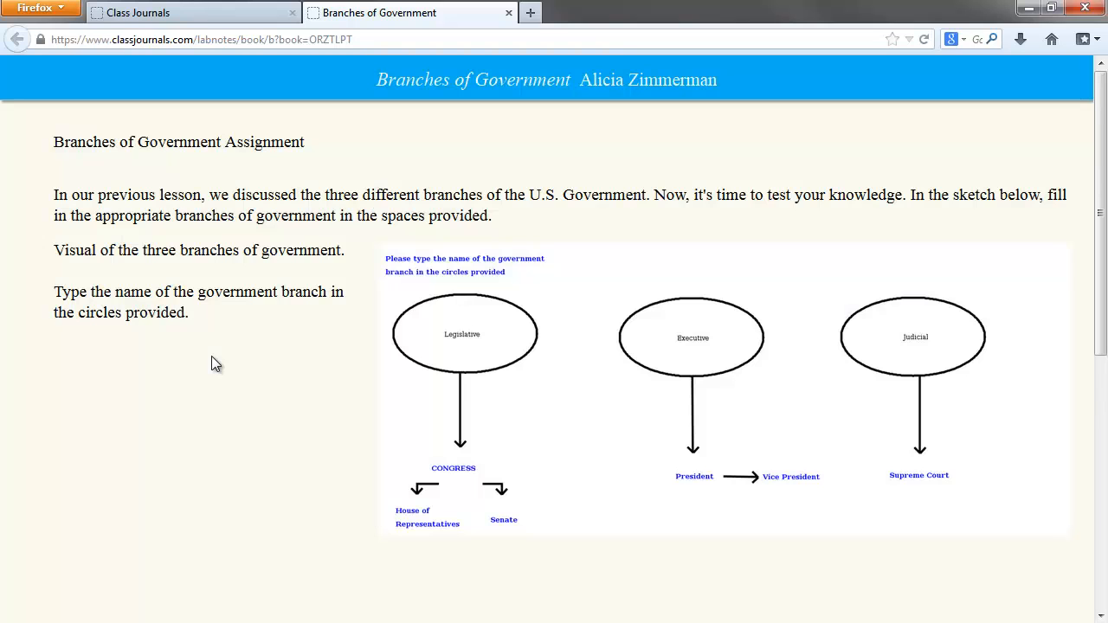